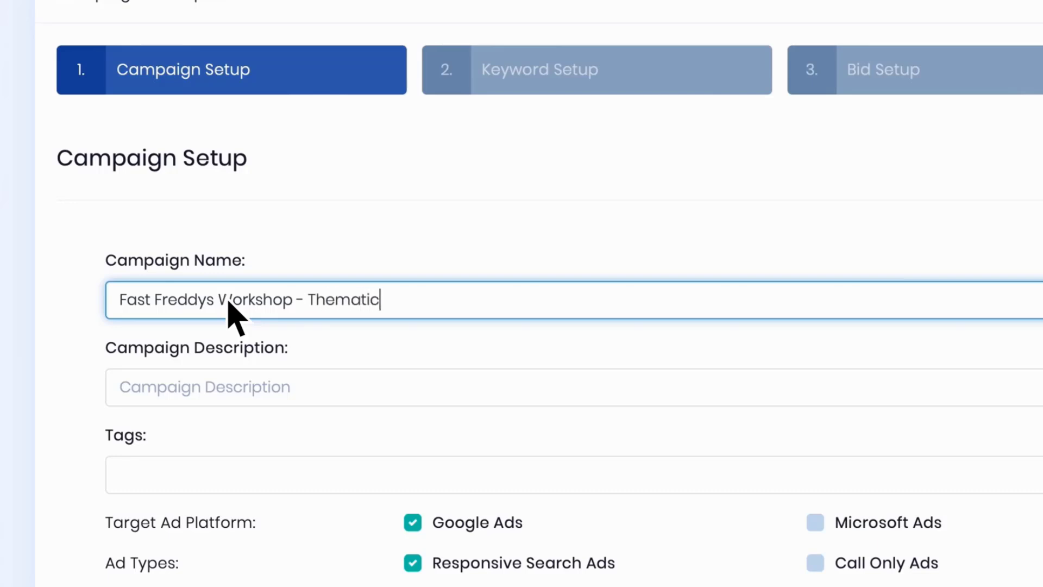
Step: Enter the description "A campaign designed to generate more work for the service workshop." and add the tag "fast freddy"
key("Tab")
type("A campaign")
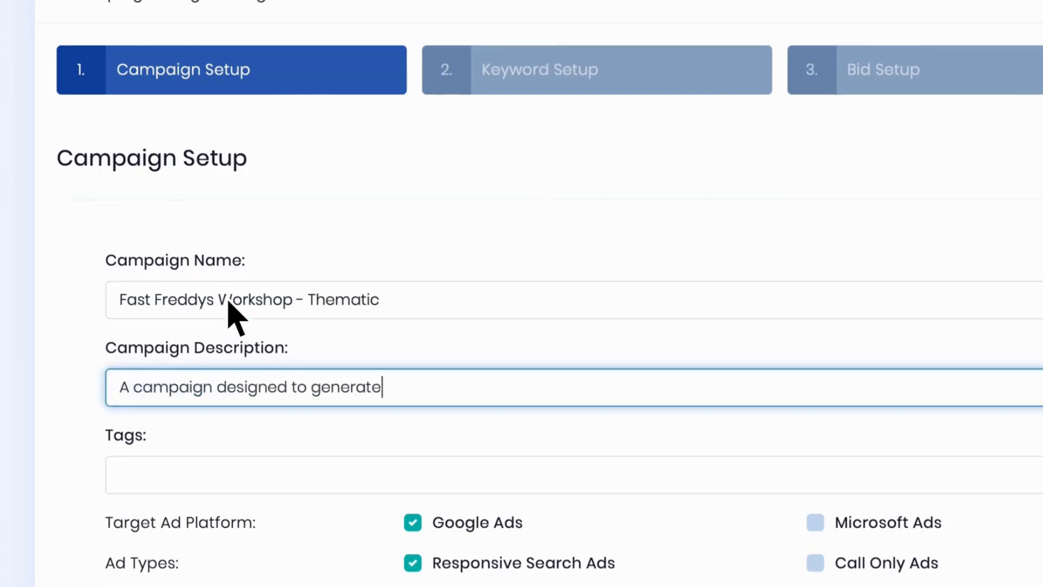
type(".")
key("Tab")
type("fast freddy")
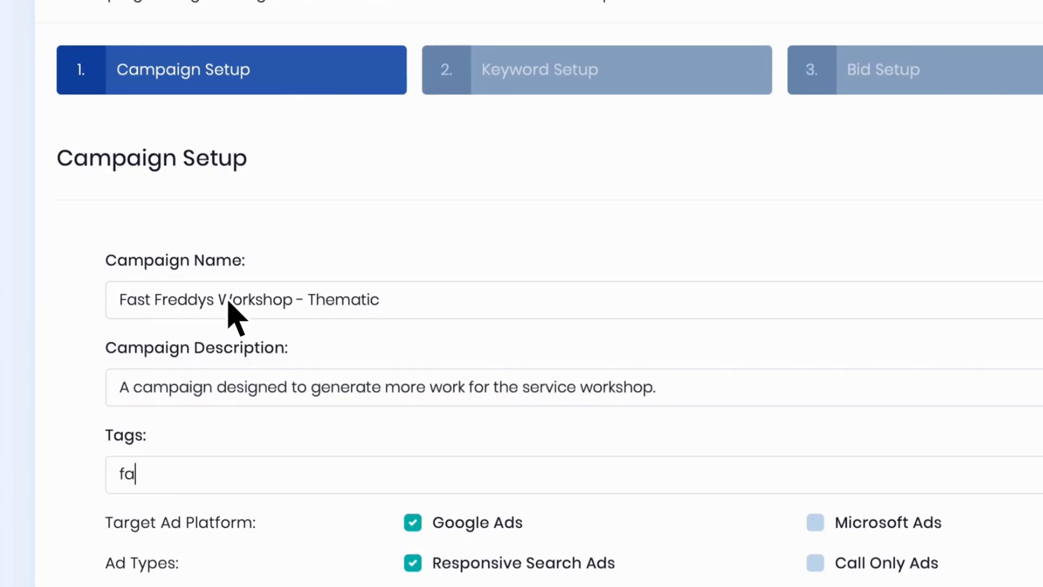
key("Return")
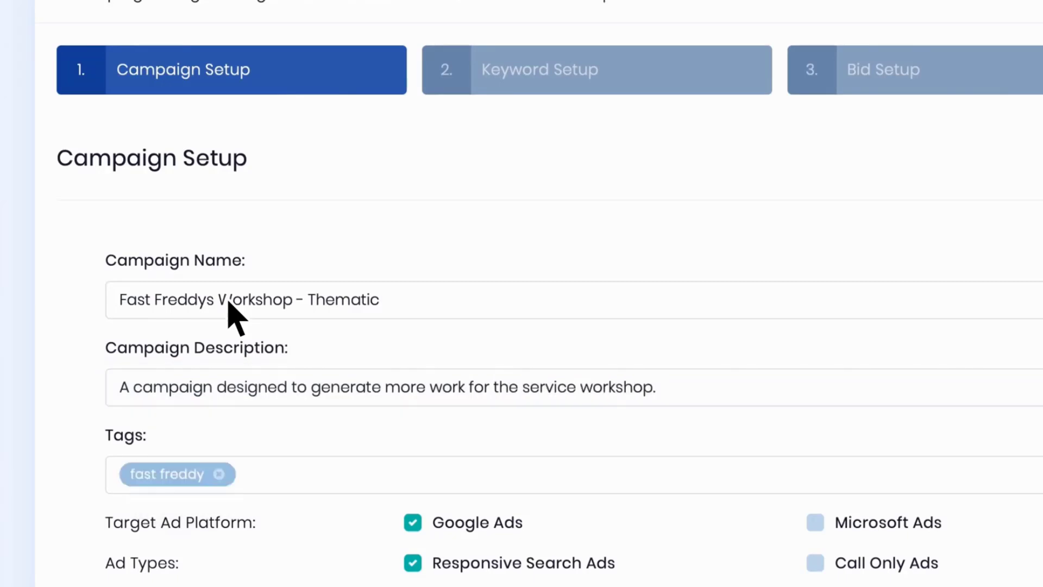
Step: Proceed to the keyword setup and save the campaign as fast_freddys_workshop_thematic
scroll(612, 489, "down", 3)
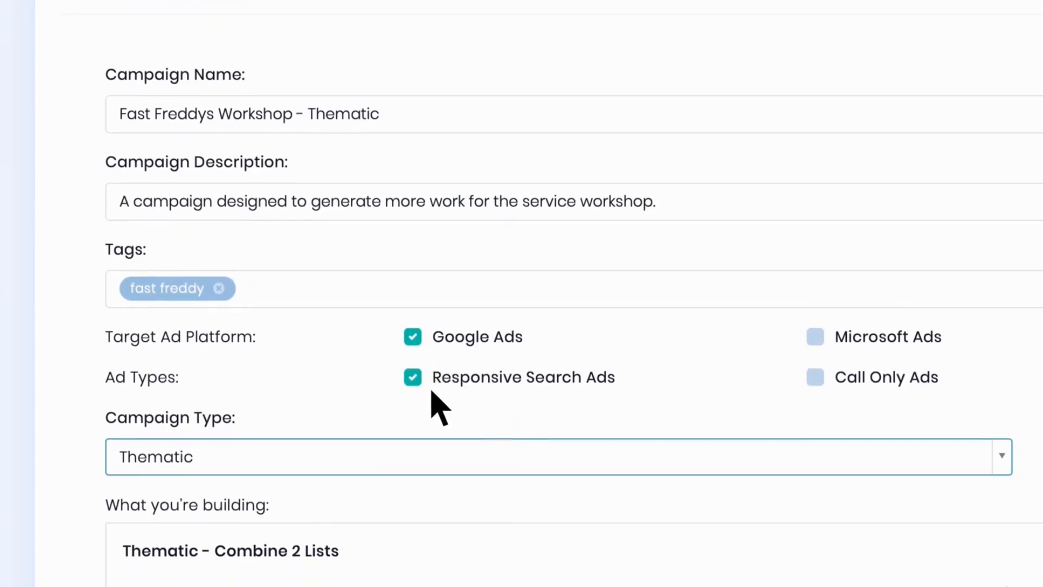
scroll(469, 430, "down", 1)
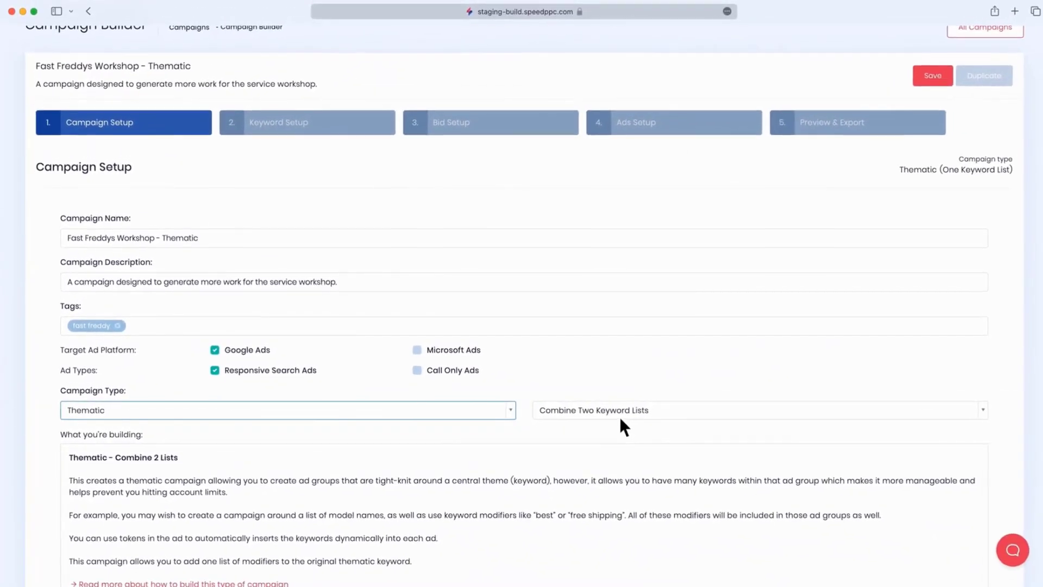
scroll(776, 481, "down", 2)
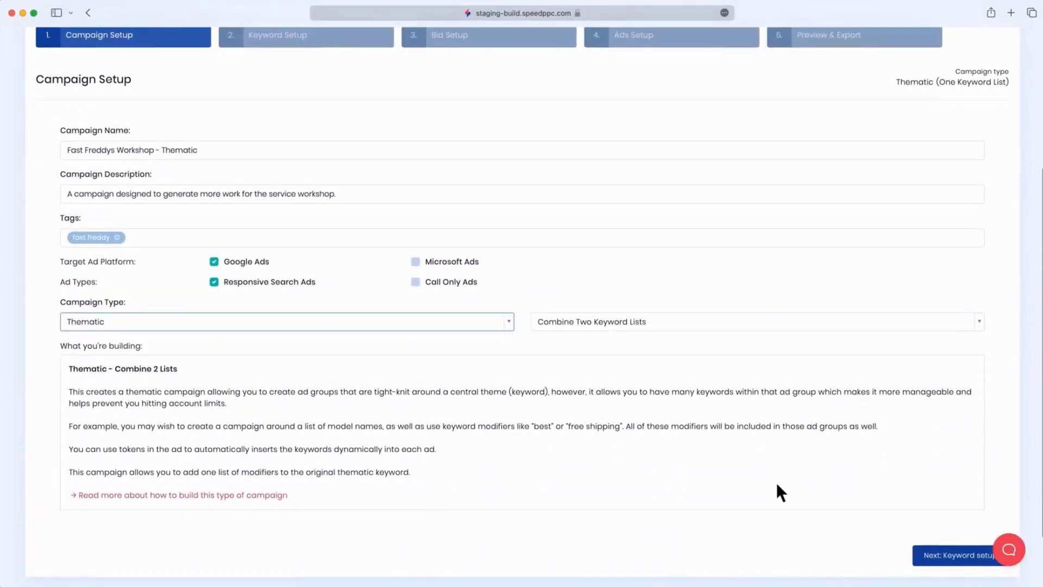
left_click(933, 533)
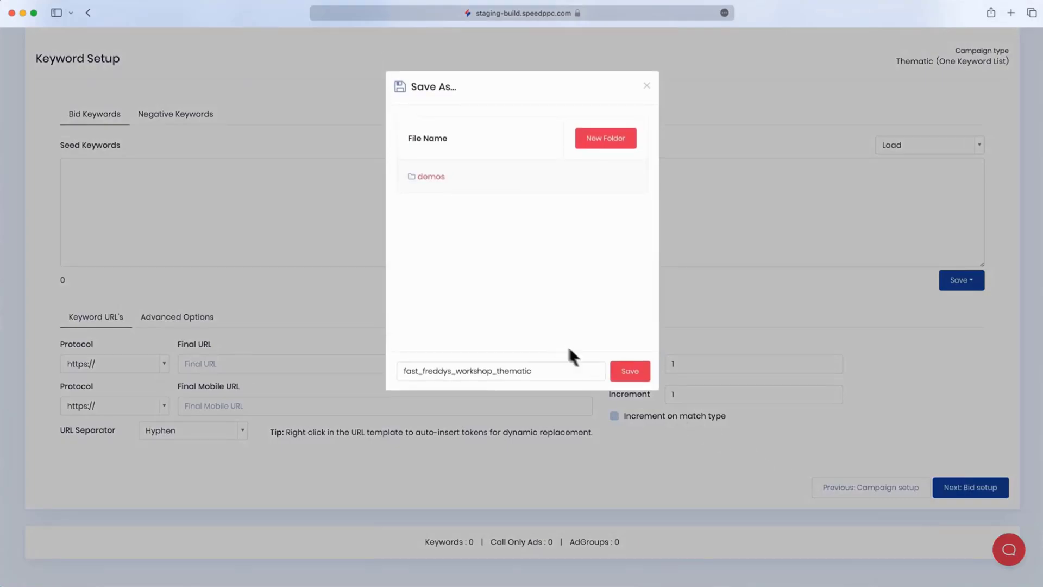
left_click(641, 374)
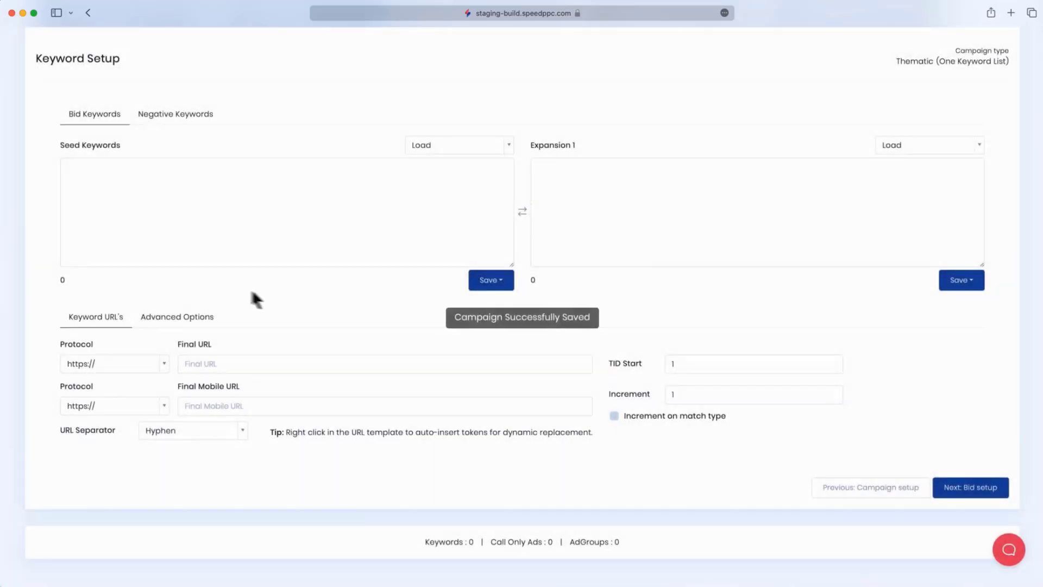
Step: Load the saved list Fast Freddy's Services as seed keywords and Fast Freddy's Bike Types as Expansion 1
left_click(267, 224)
scroll(326, 217, "up", 2)
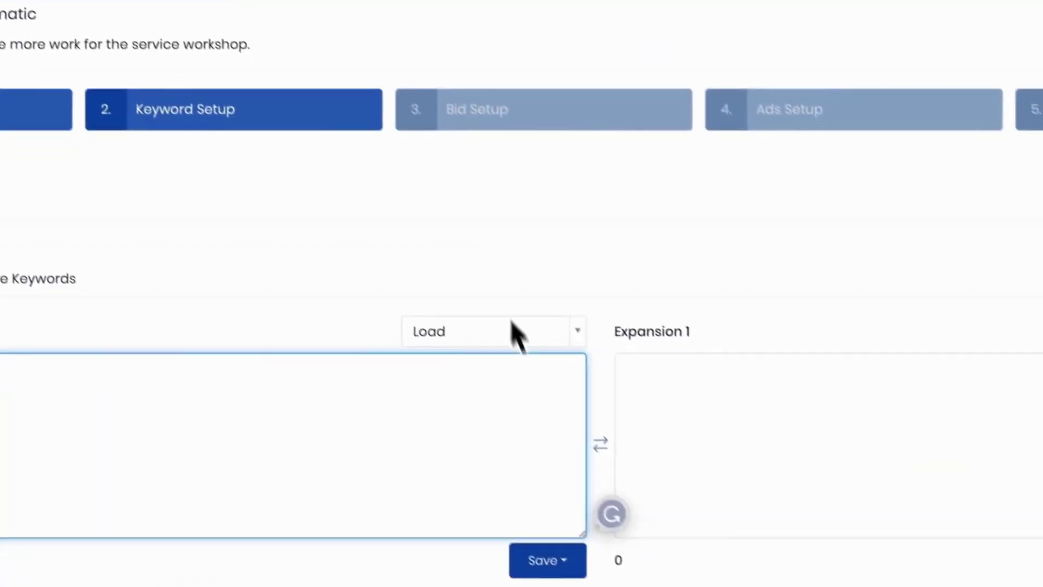
left_click(475, 146)
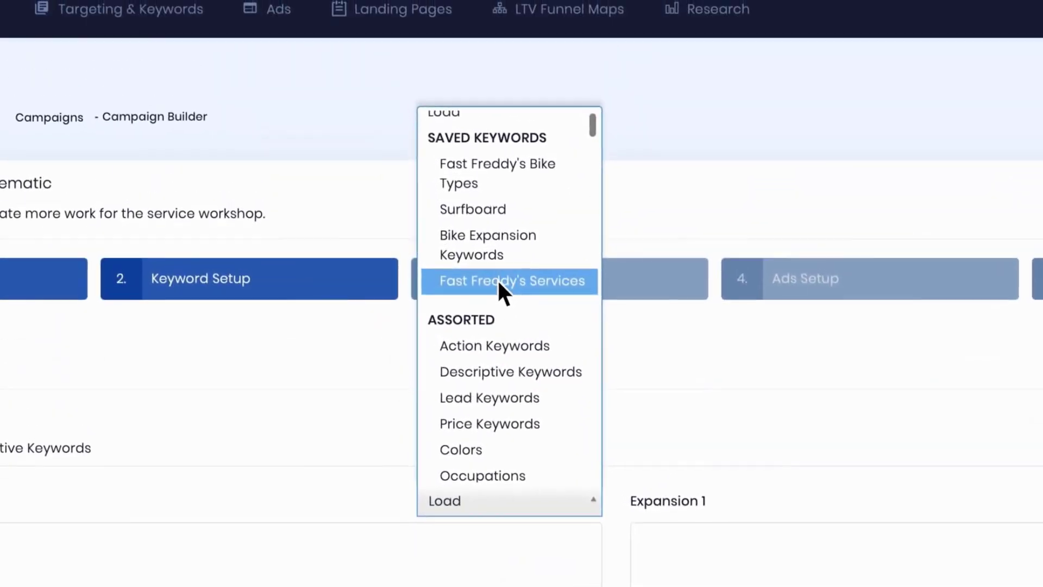
left_click(465, 106)
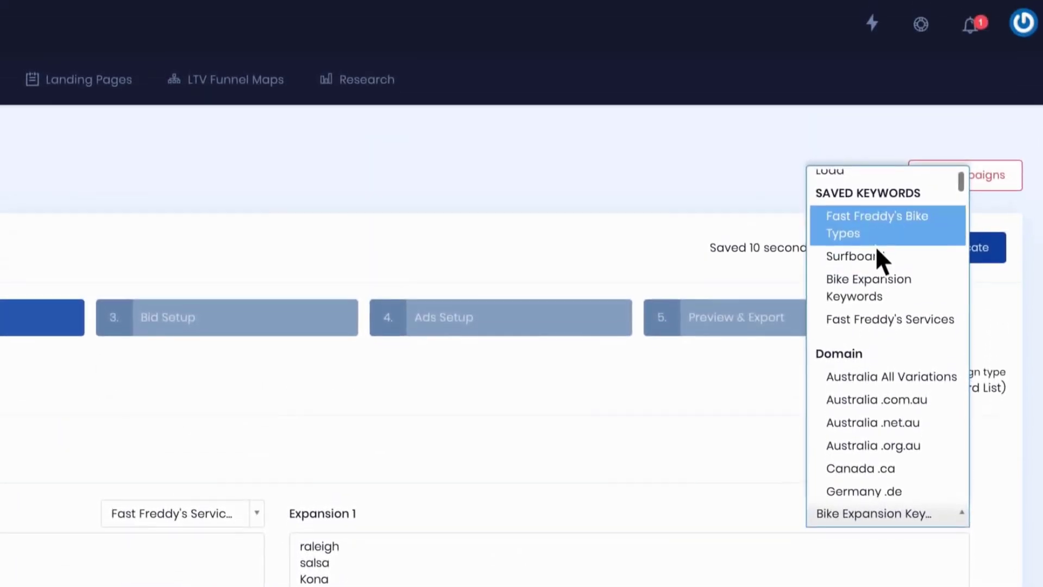
left_click(876, 162)
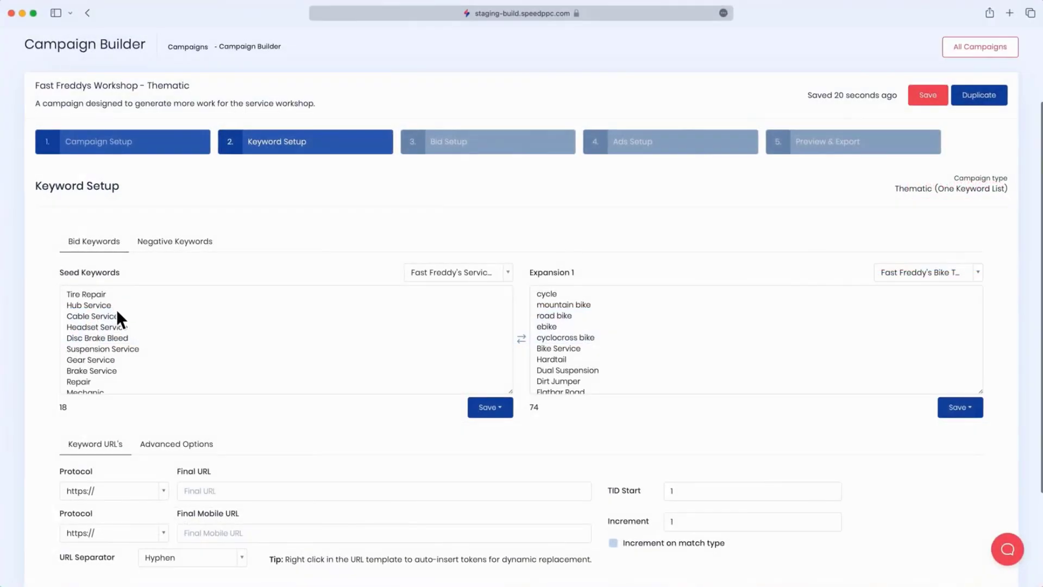
Step: Review the service terms loaded in the seed keyword list through to its end
scroll(117, 312, "down", 6)
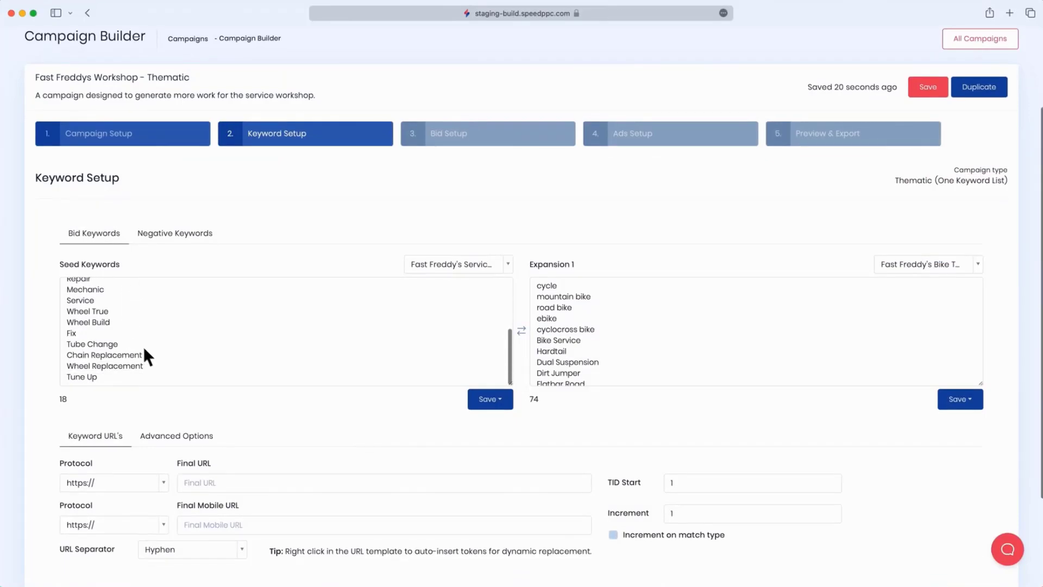
scroll(147, 348, "up", 5)
scroll(227, 404, "down", 3)
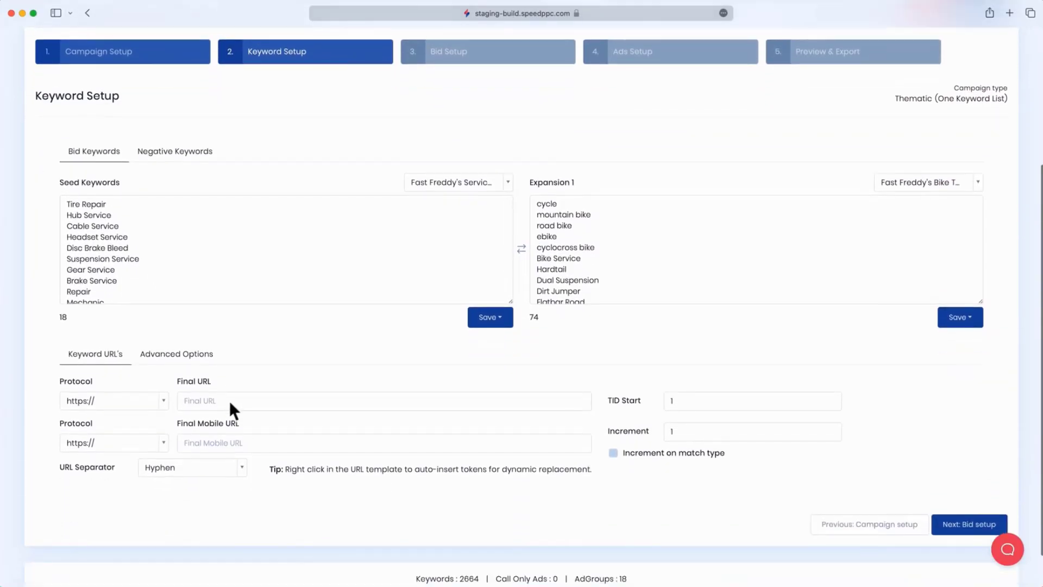
scroll(230, 401, "down", 2)
scroll(155, 244, "down", 5)
left_click_drag(114, 251, 46, 253)
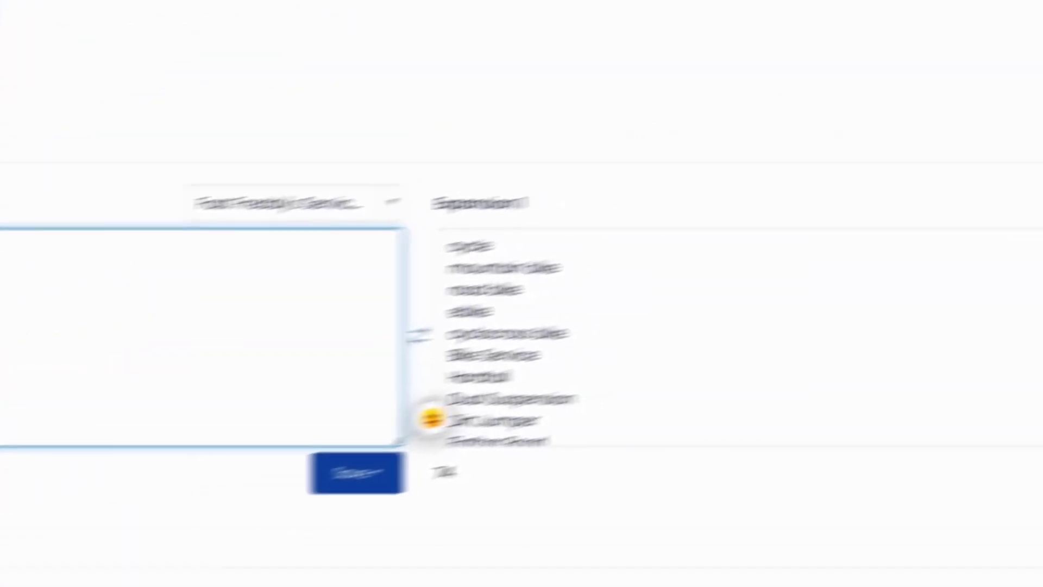
Step: Examine the bike types and brands in the Expansion 1 keyword list from start to end
left_click(579, 292)
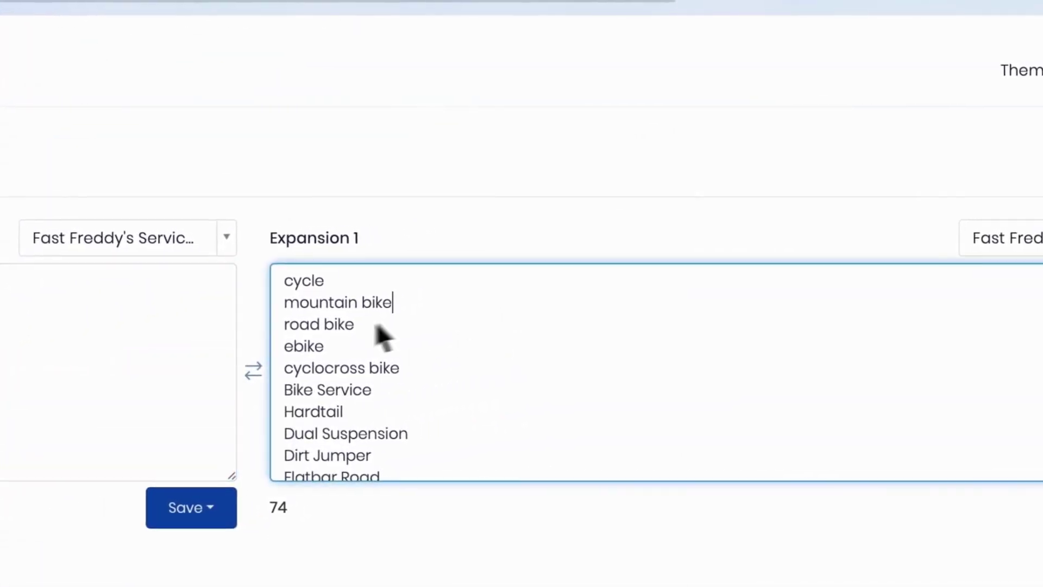
scroll(393, 324, "up", 2)
scroll(343, 343, "up", 1)
scroll(342, 348, "down", 10)
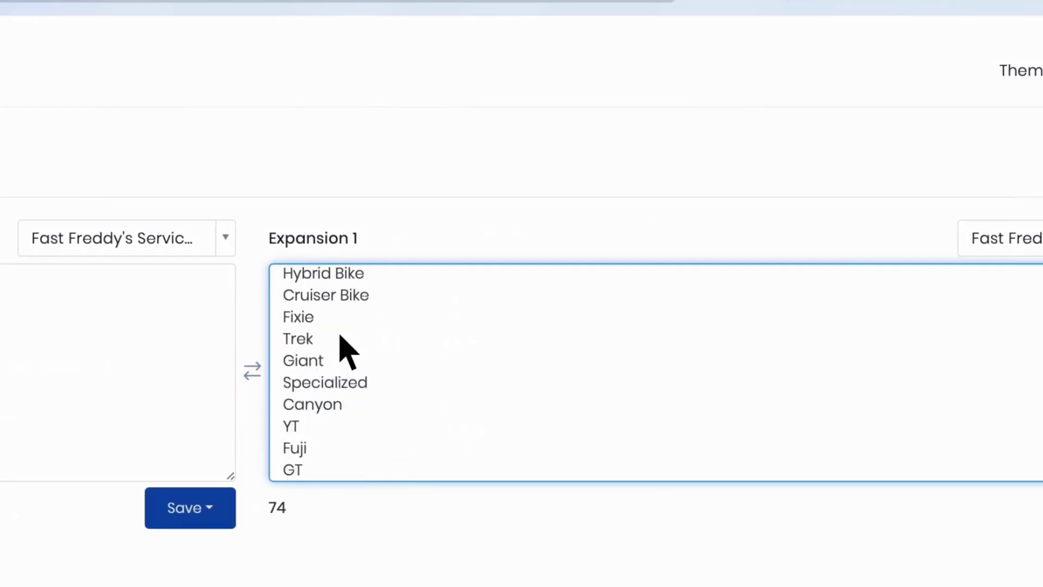
scroll(341, 342, "down", 10)
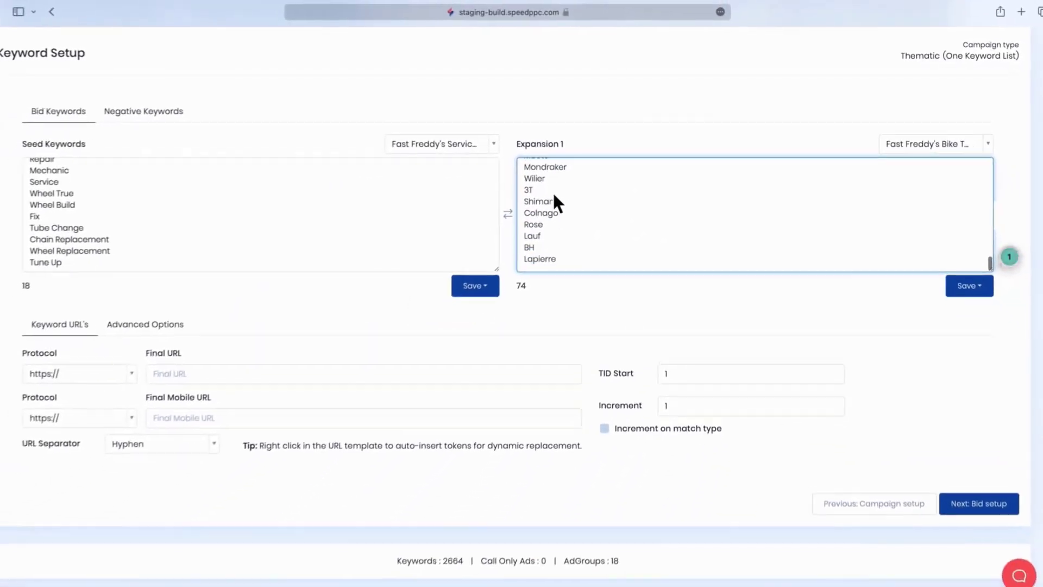
scroll(564, 193, "up", 5)
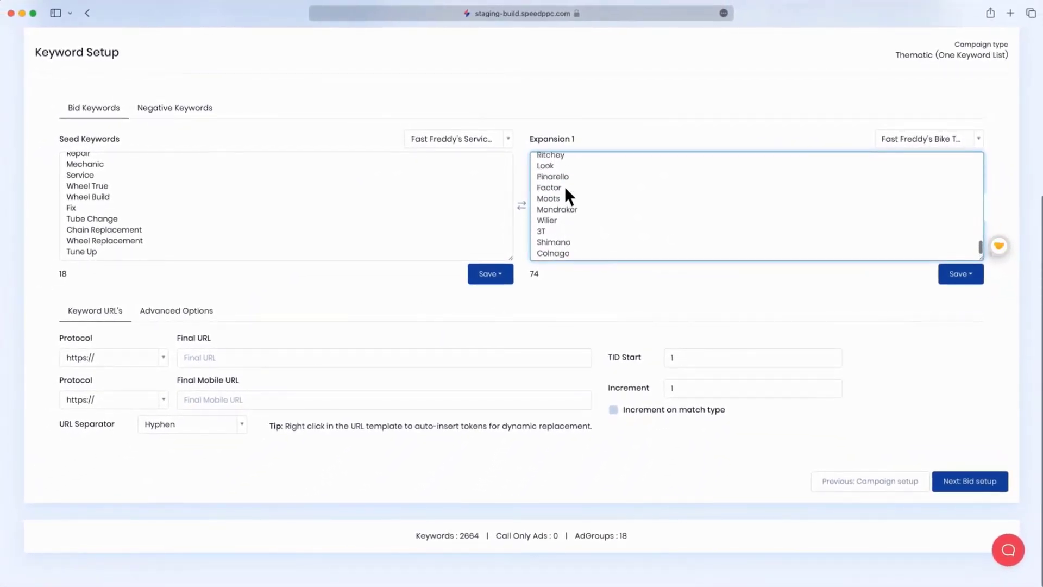
scroll(565, 190, "up", 5)
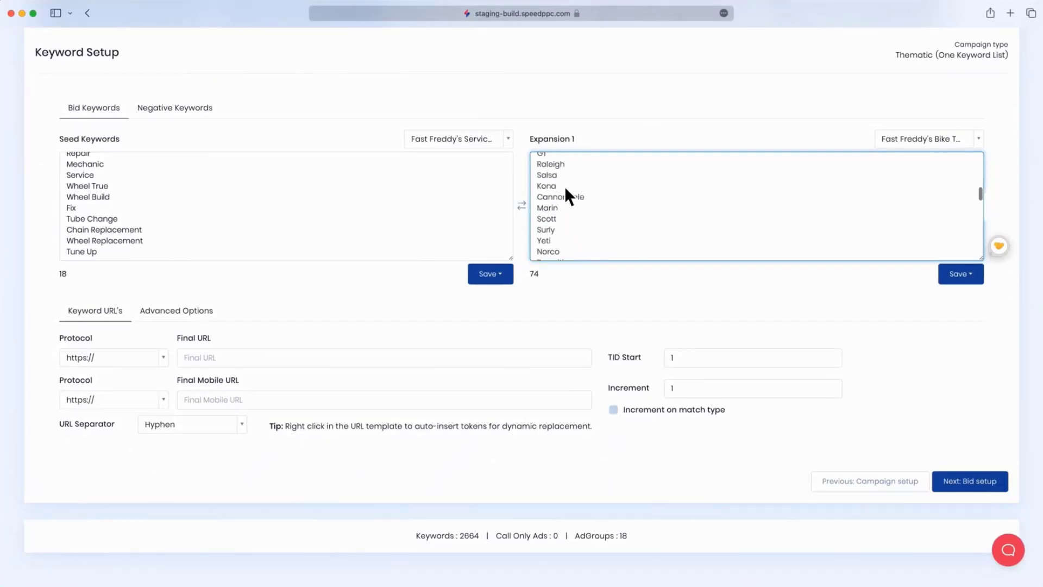
scroll(565, 187, "up", 10)
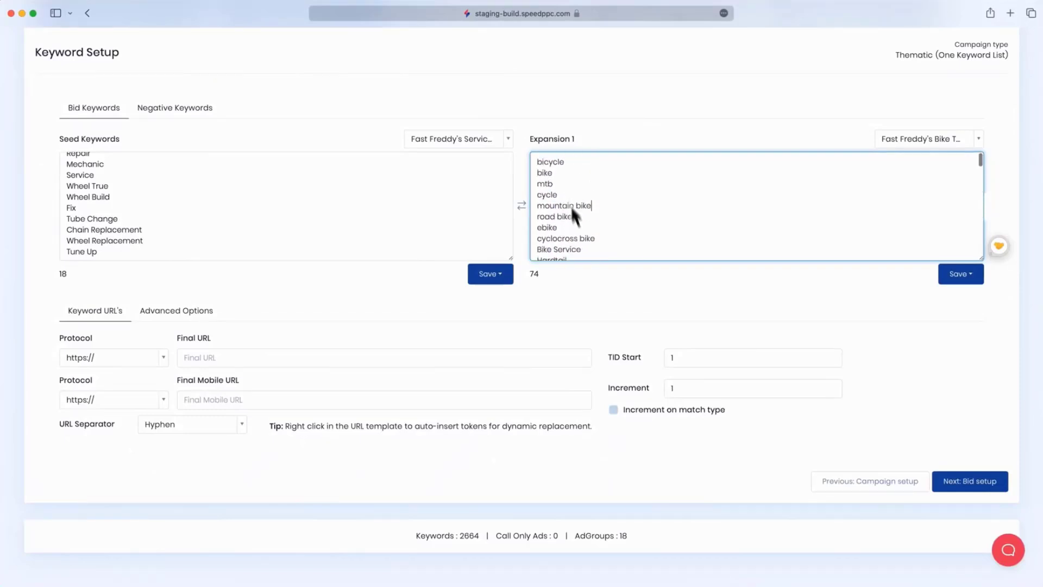
Step: Enter fastfreddys.com/?seed={Seed} as both the final URL and the final mobile URL
left_click(300, 363)
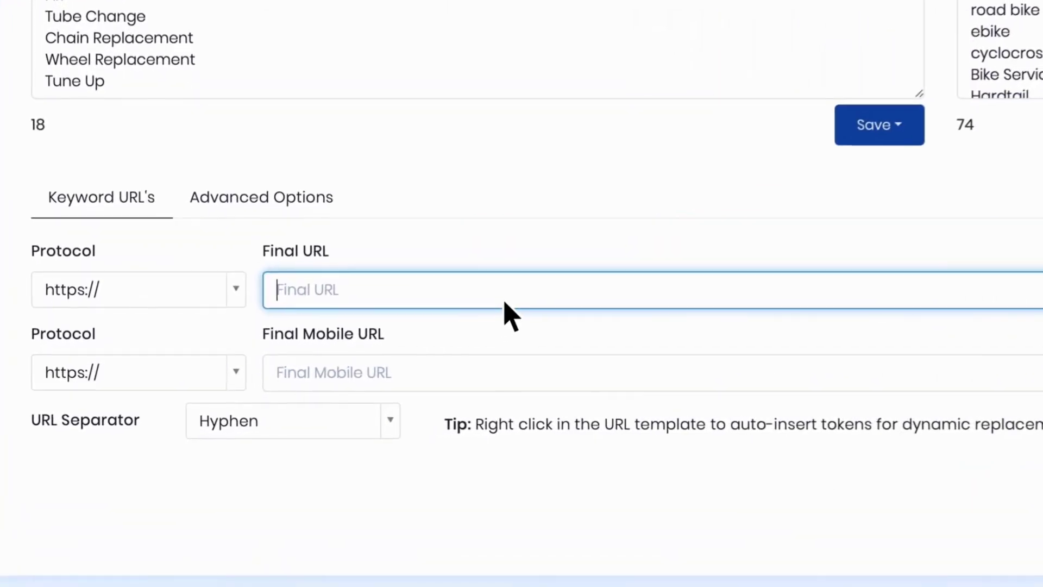
type("fastfr")
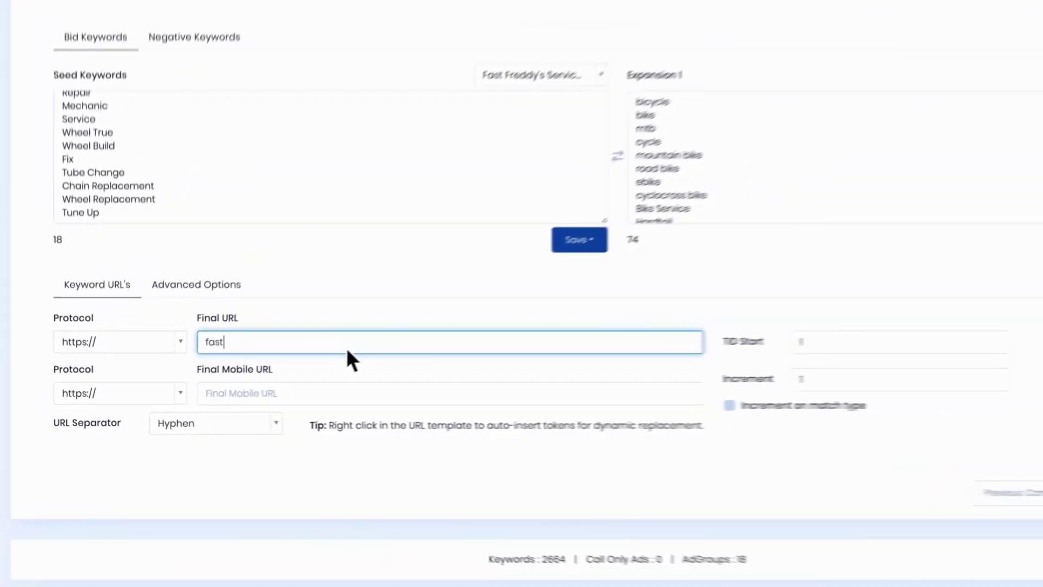
type("eddys.com")
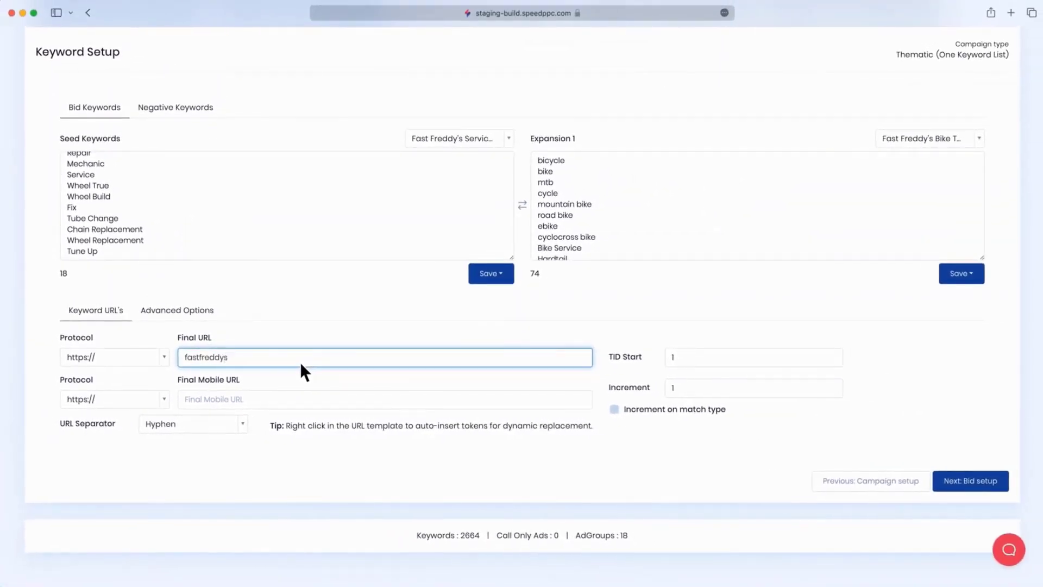
type("/?seed={Seed}")
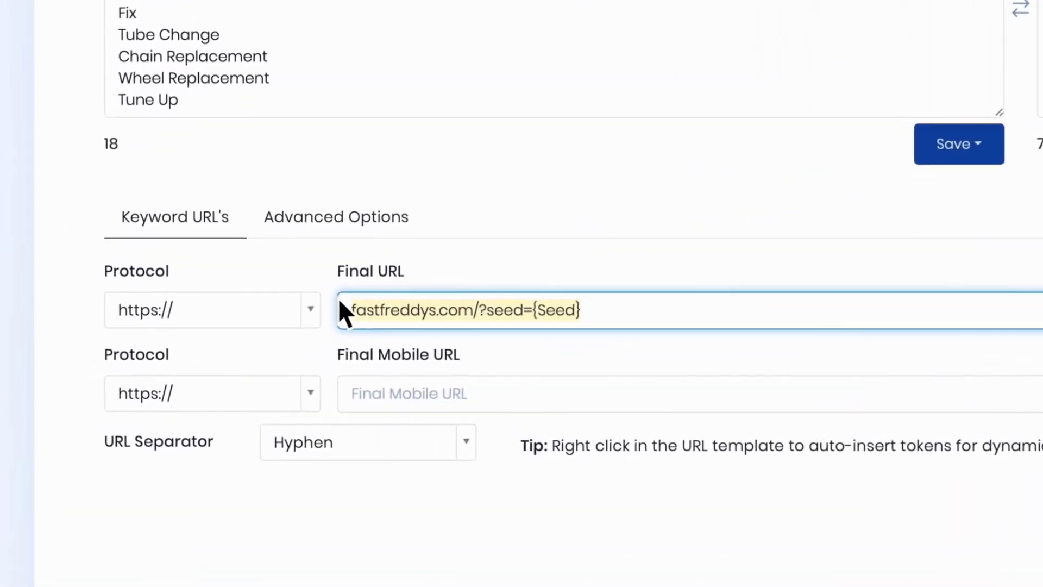
left_click(576, 397)
type("fastfreddys.com/?seed={Seed}")
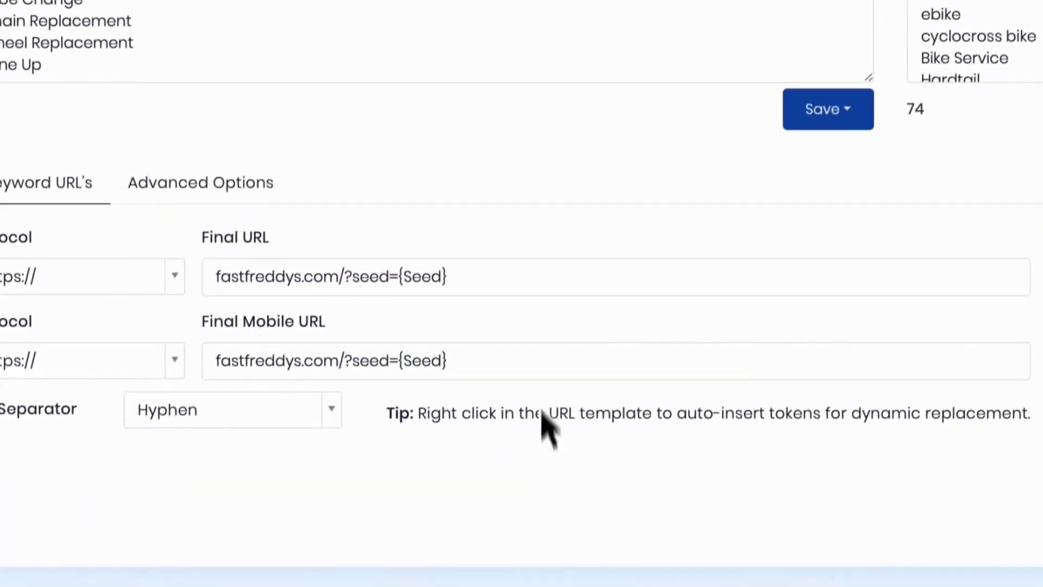
Step: Remove the ?seed={Seed} parameter from the final URL and final mobile URL, leaving fastfreddys.com/ in each
left_click(535, 137)
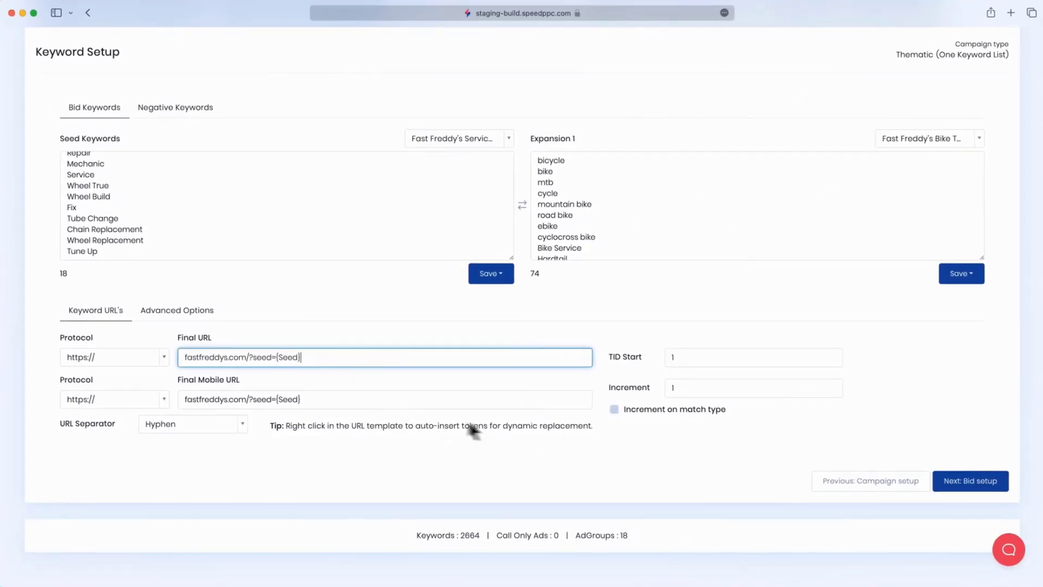
left_click_drag(303, 359, 250, 361)
key("BackSpace")
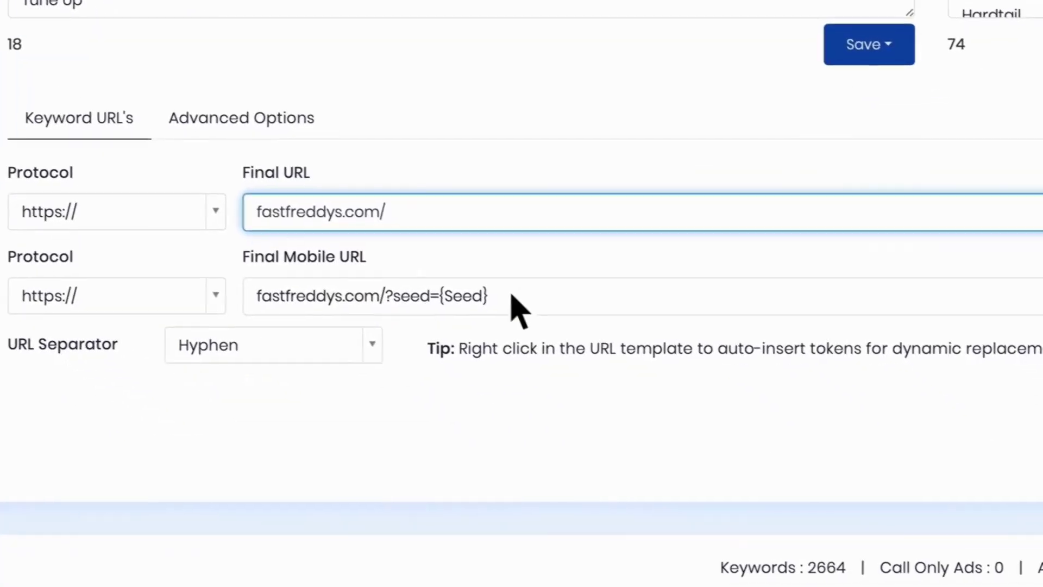
left_click_drag(511, 295, 385, 296)
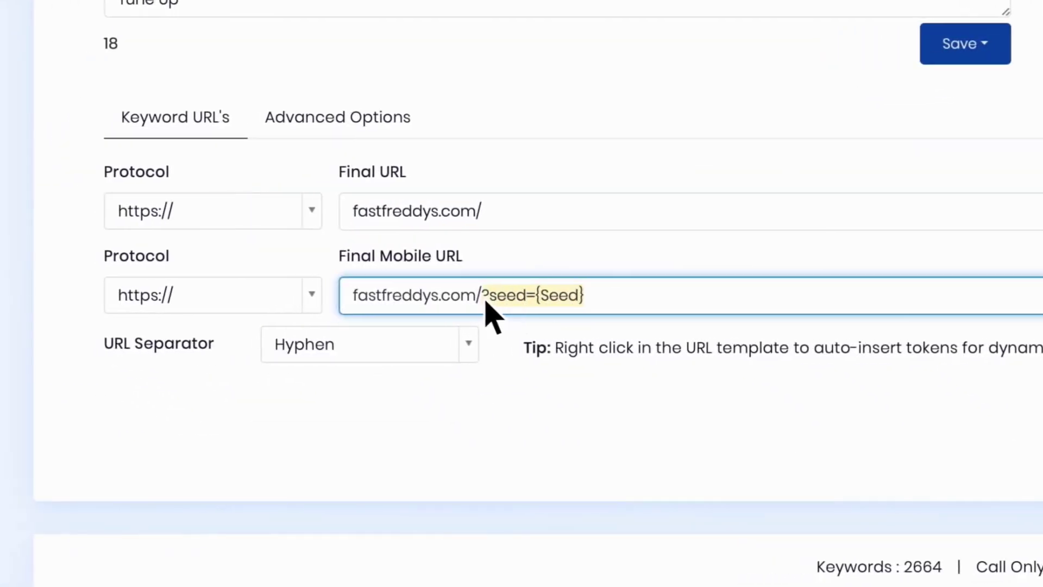
key("BackSpace")
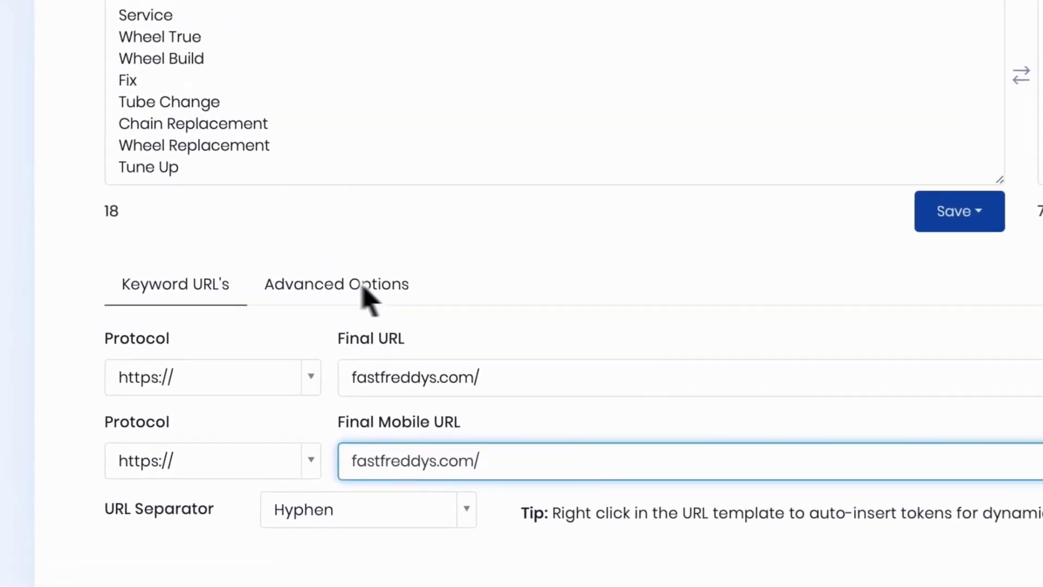
Step: Choose Every Variation as the mix type in the advanced keyword combining options
left_click(375, 253)
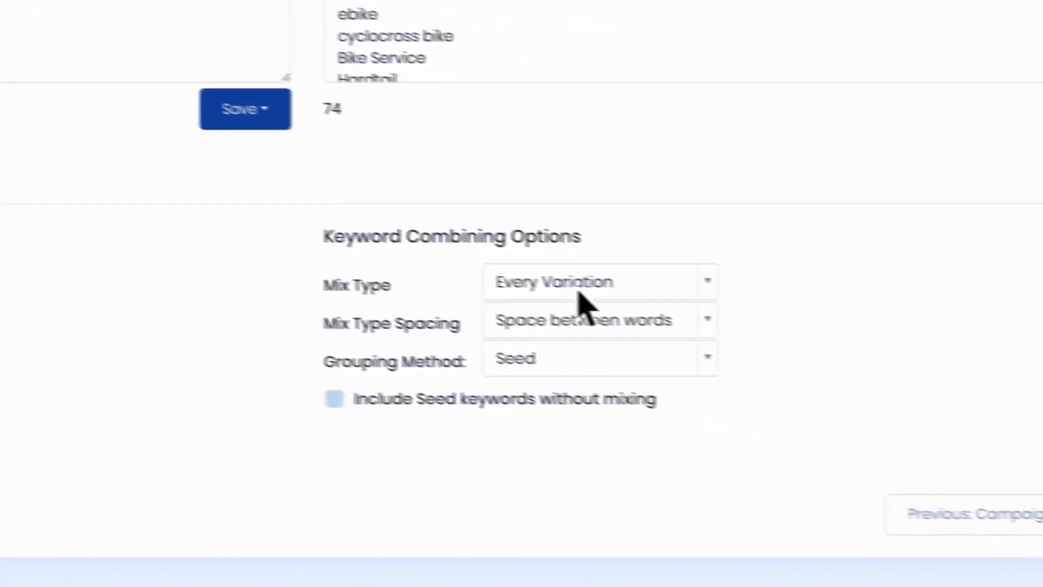
left_click(689, 302)
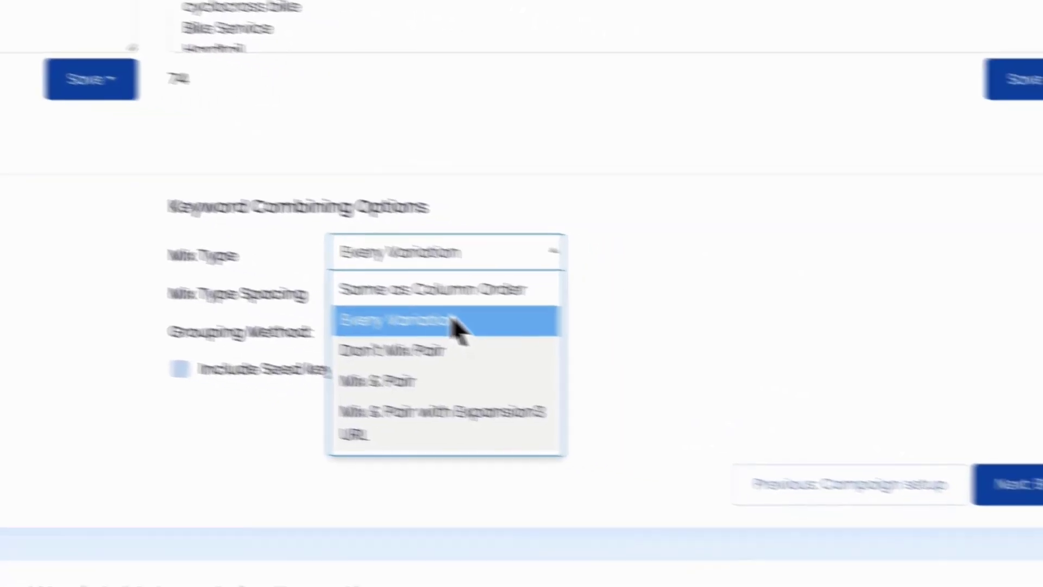
left_click(549, 340)
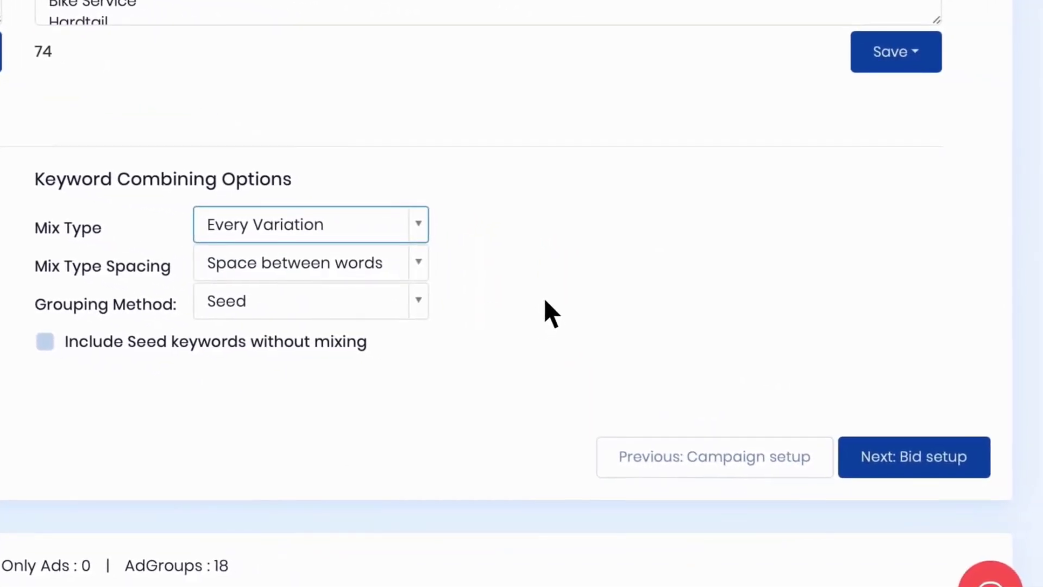
left_click(552, 307)
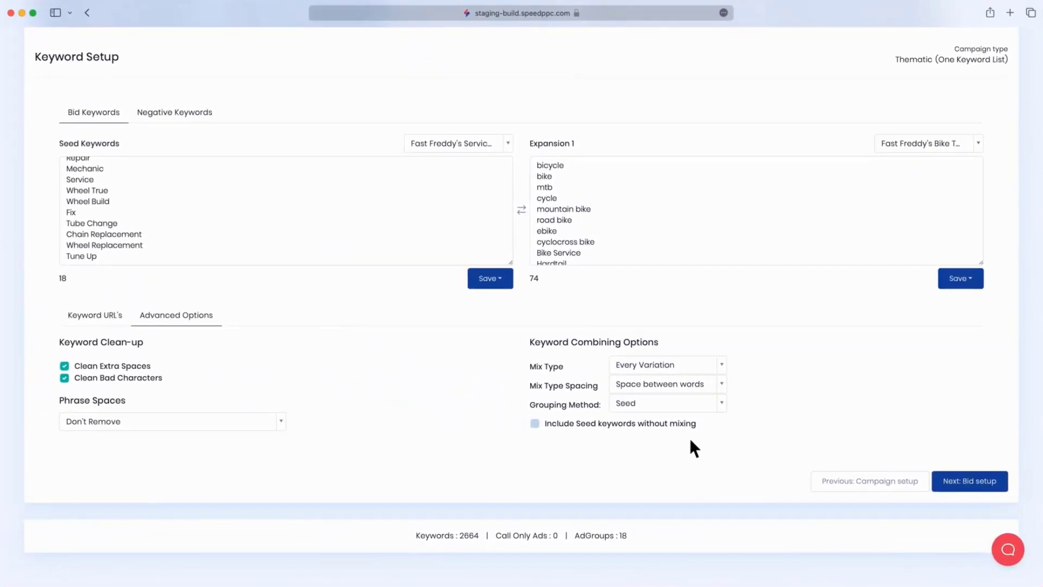
scroll(484, 326, "up", 2)
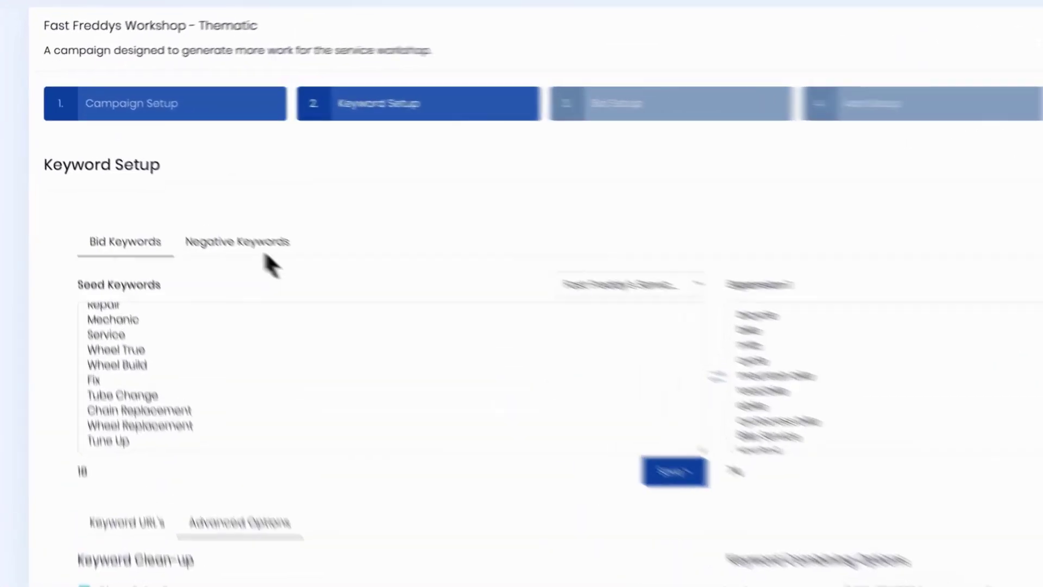
Step: View the campaign's negative keyword settings without adding any, and continue to the bid setup
left_click(191, 163)
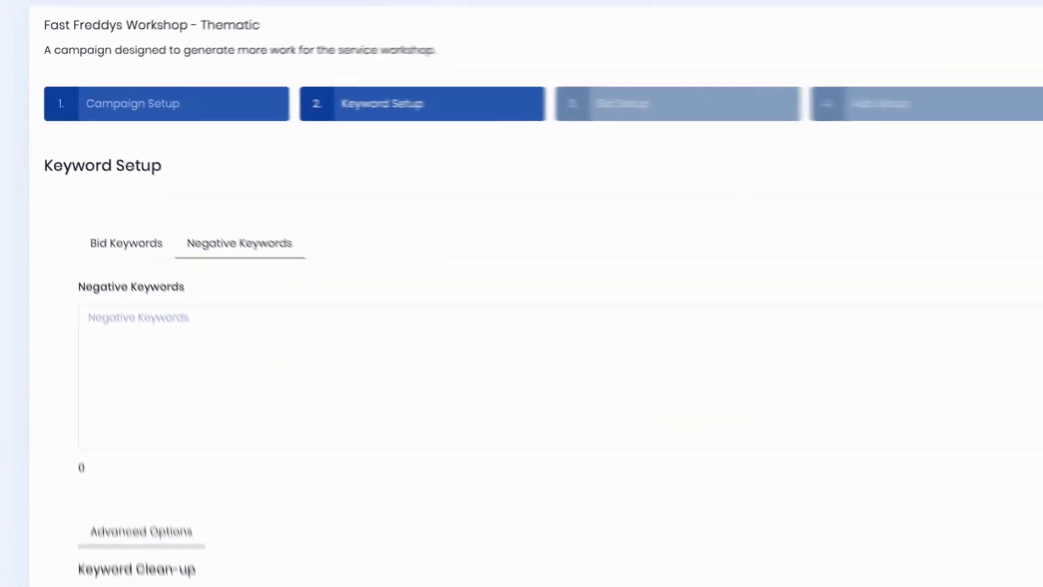
scroll(706, 497, "down", 3)
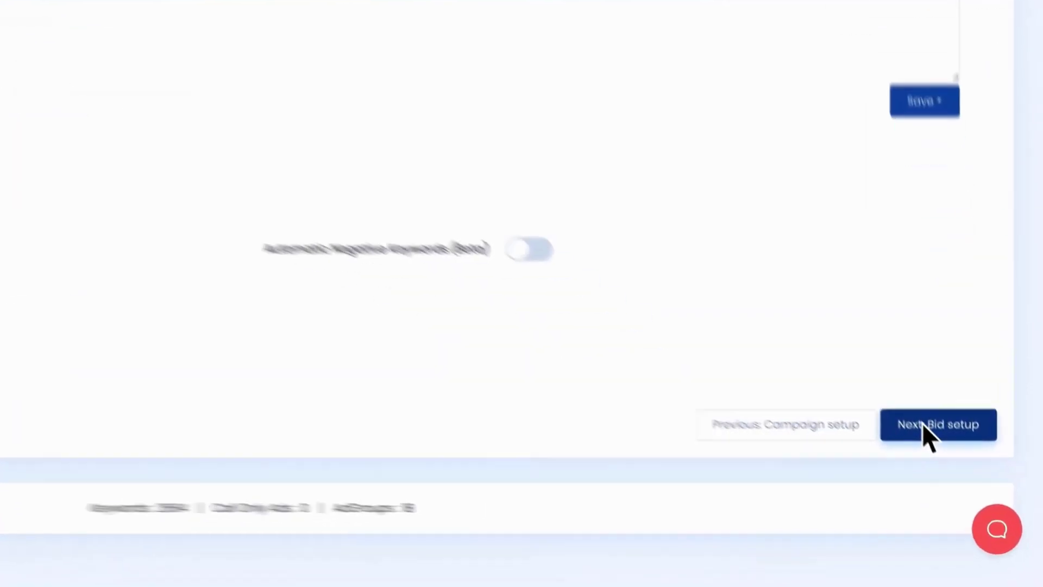
left_click(924, 425)
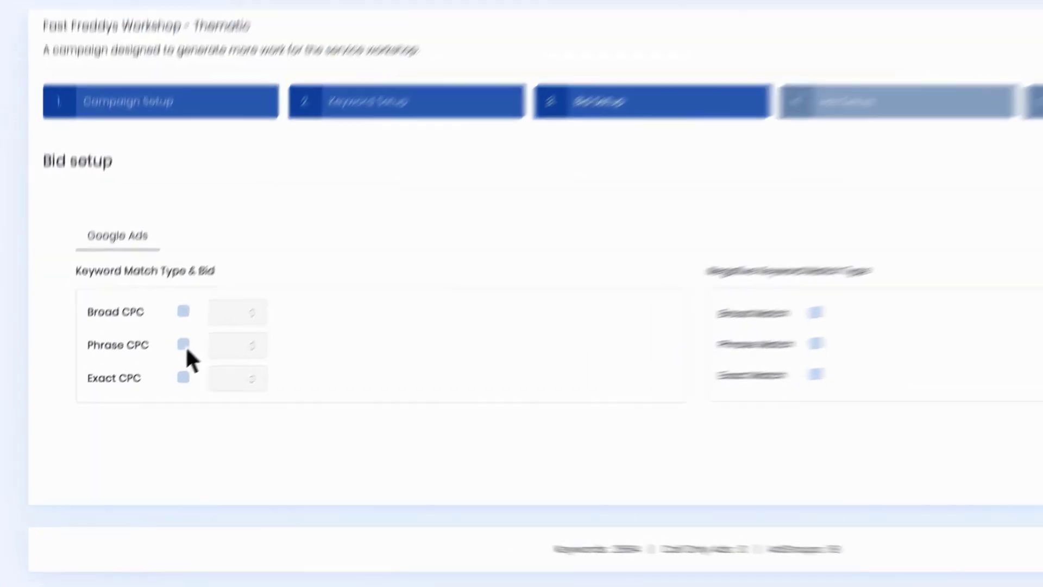
Step: Enable Phrase CPC and Exact CPC for Google Ads with a bid of 5 each, and continue to the ads setup
left_click(139, 383)
left_click(139, 406)
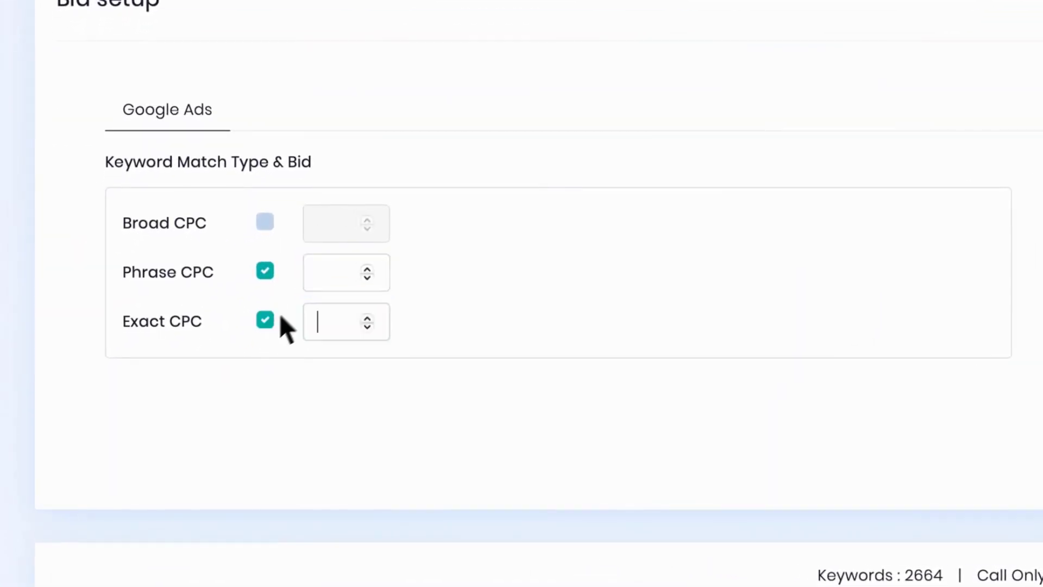
left_click(316, 280)
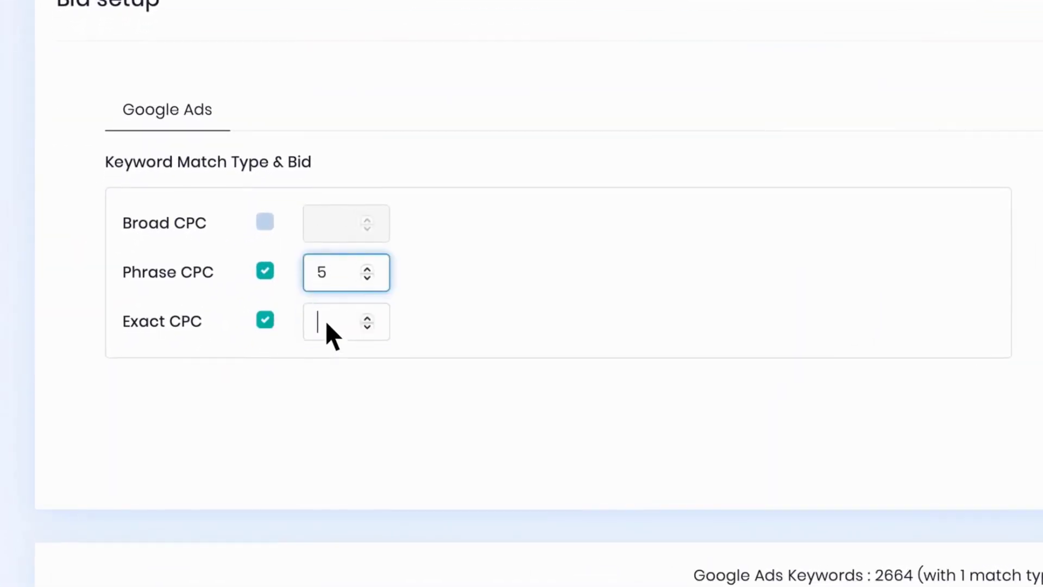
left_click(325, 321)
type("5")
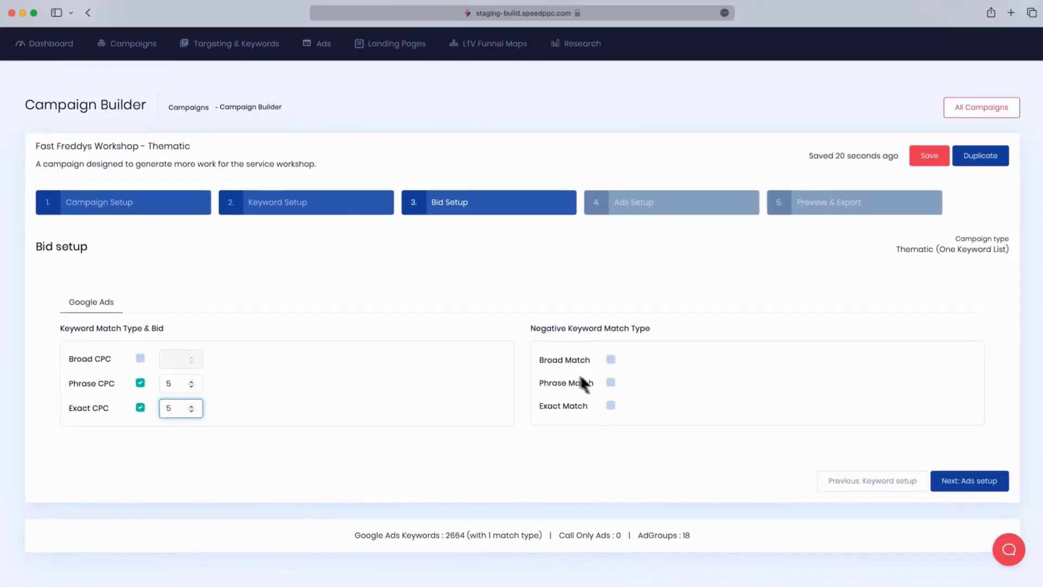
left_click(965, 485)
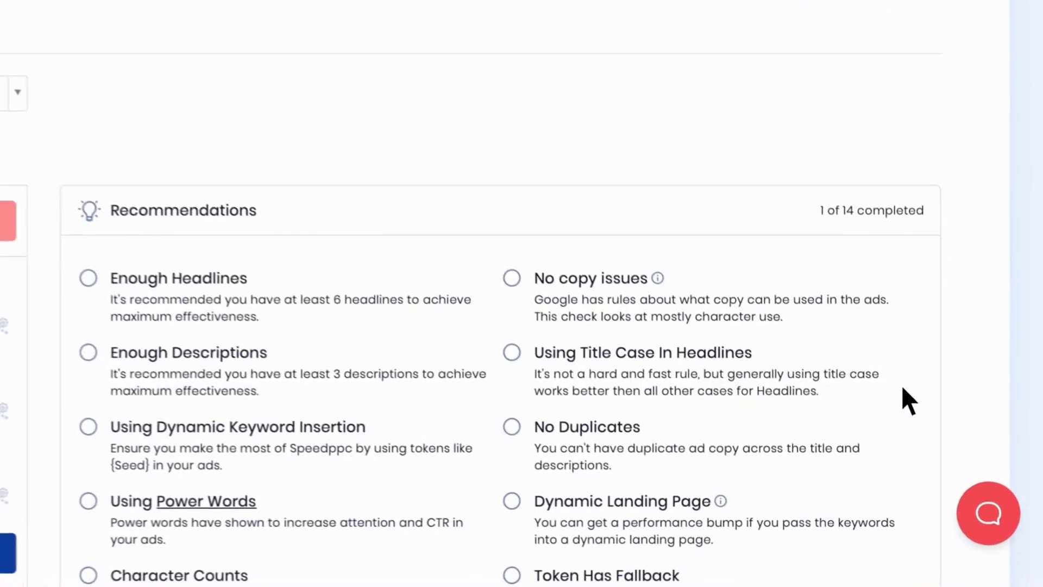
Step: Examine the recommendations and the dynamic tokens available for Headline 1 of the responsive search ad
scroll(521, 326, "down", 2)
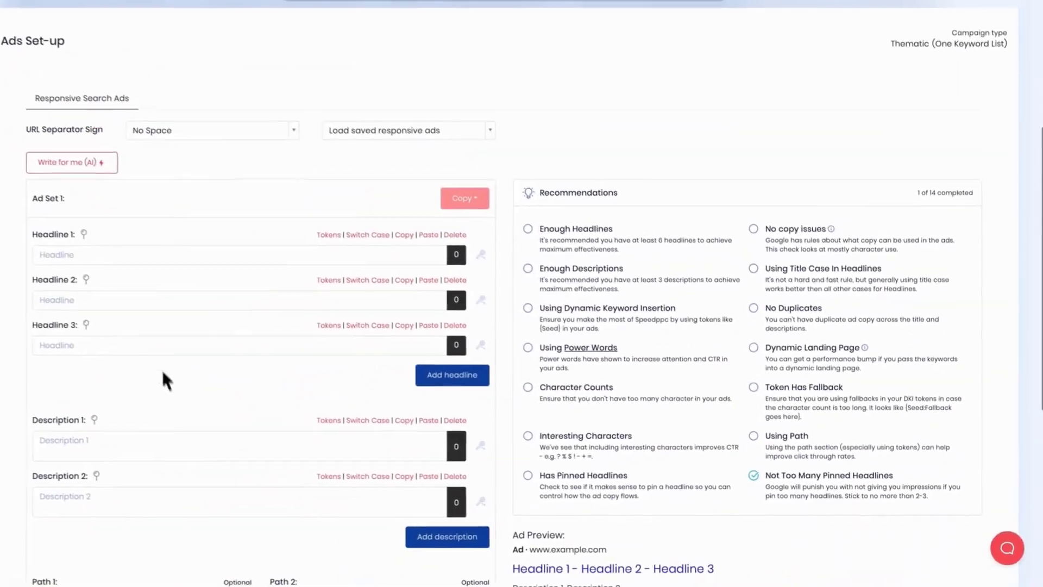
scroll(161, 218, "down", 1)
scroll(162, 217, "down", 1)
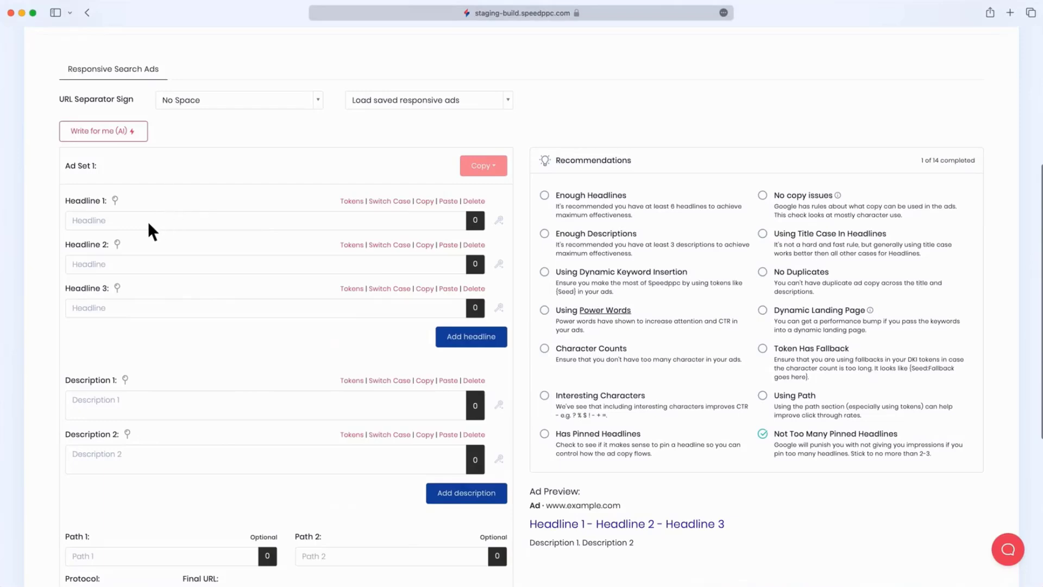
right_click(164, 222)
mouse_move(187, 231)
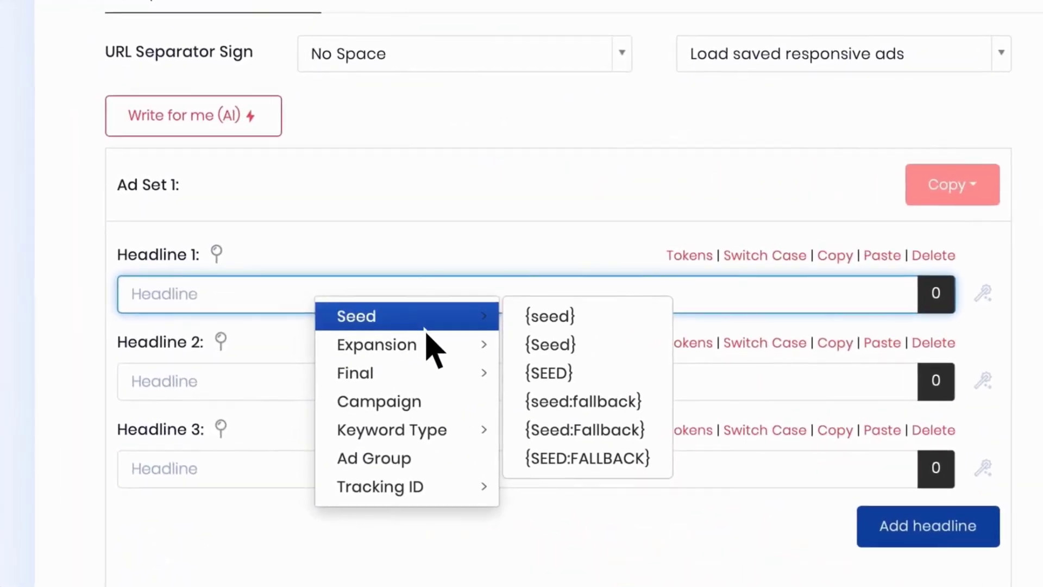
mouse_move(439, 425)
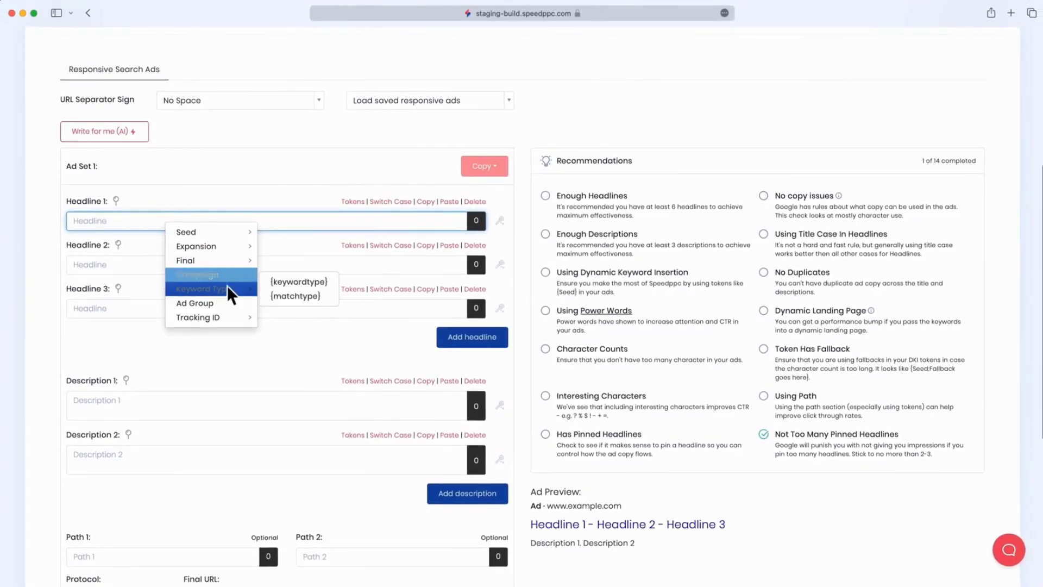
mouse_move(212, 236)
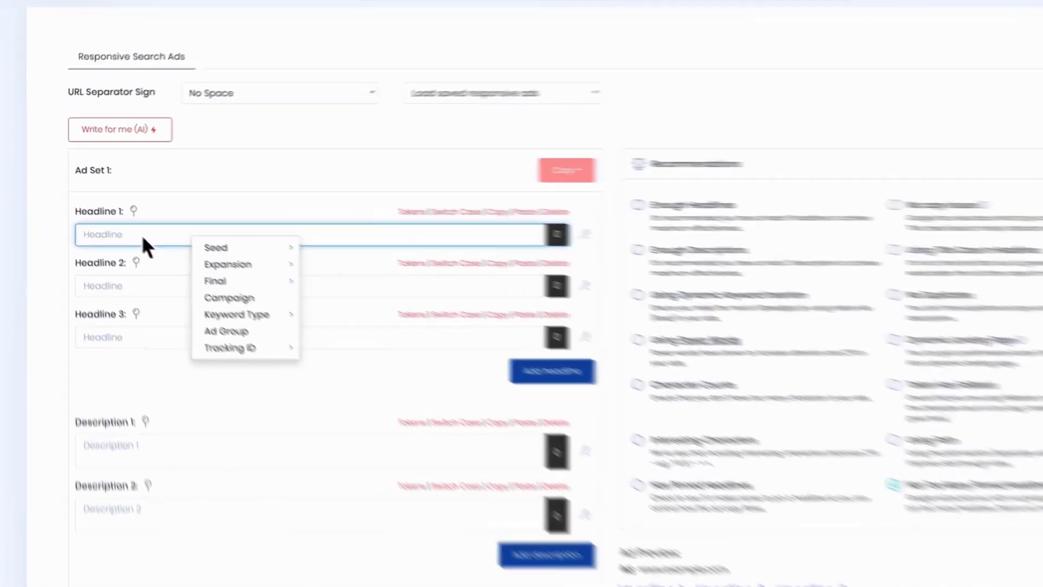
left_click(142, 235)
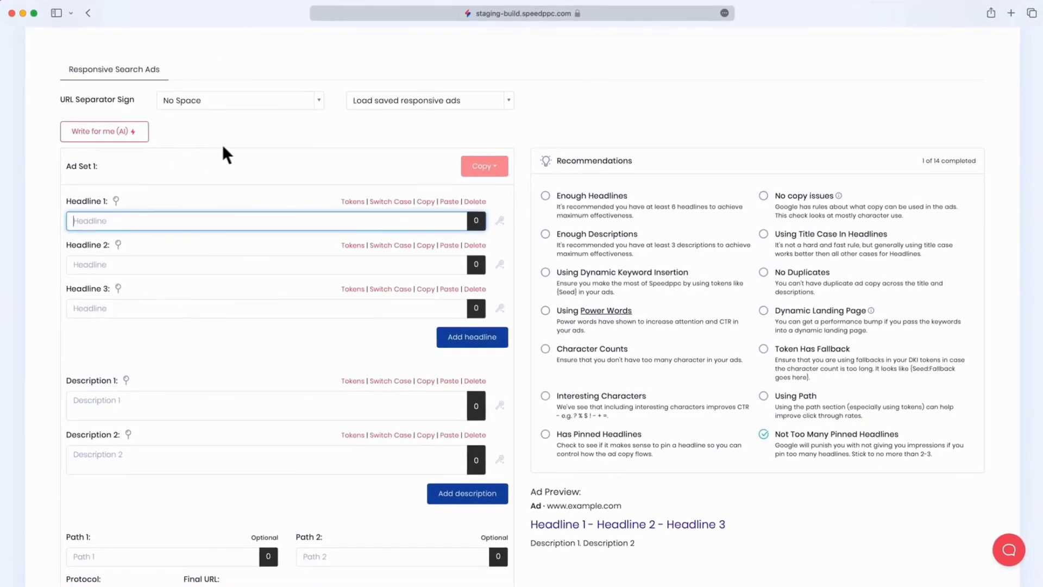
Step: Load the saved responsive ads Fast Freddy's Bike Shop Ad Set 1 and review its headlines and descriptions
left_click(372, 106)
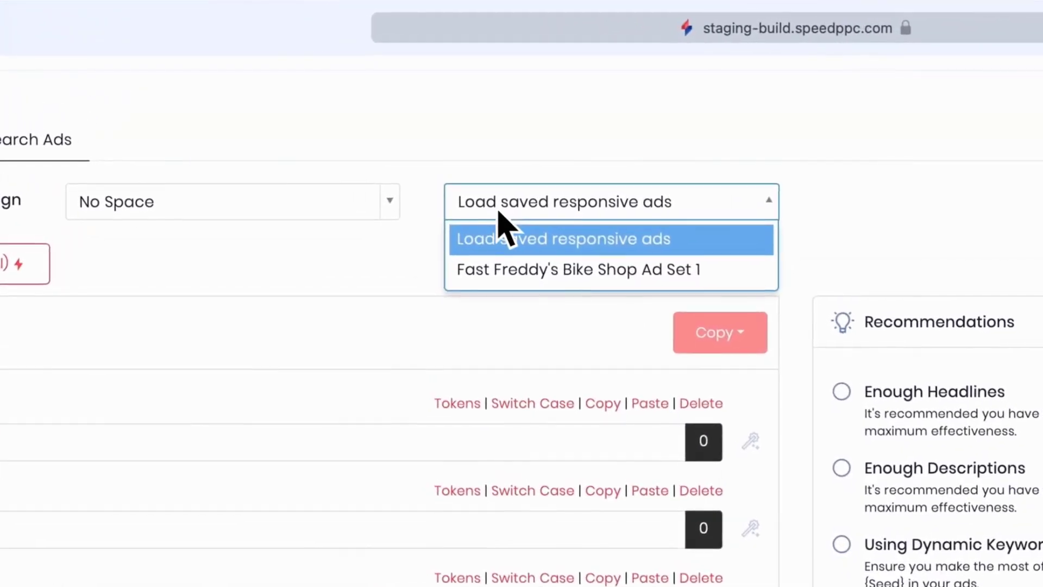
left_click(535, 267)
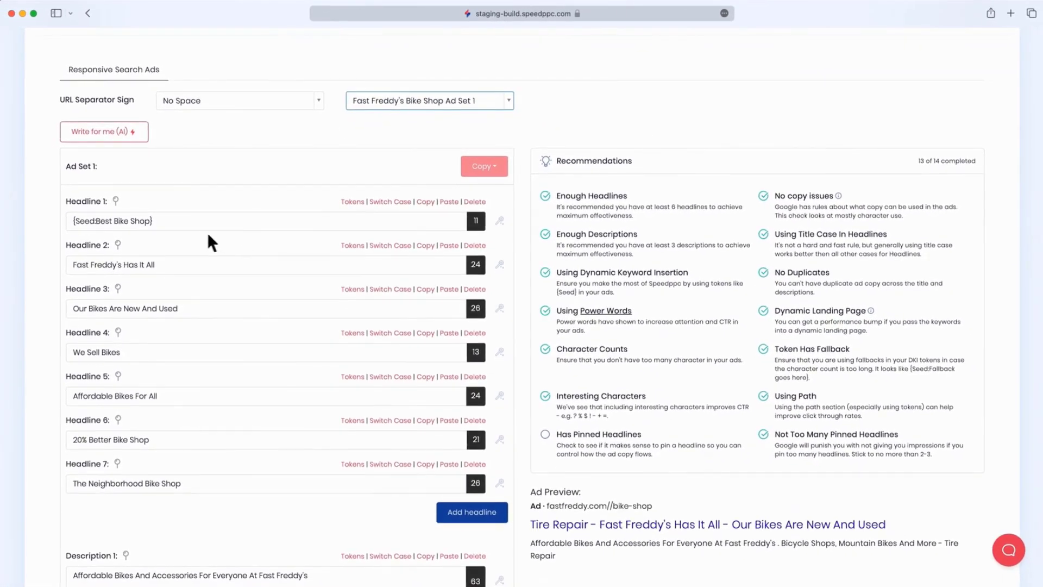
left_click(201, 269)
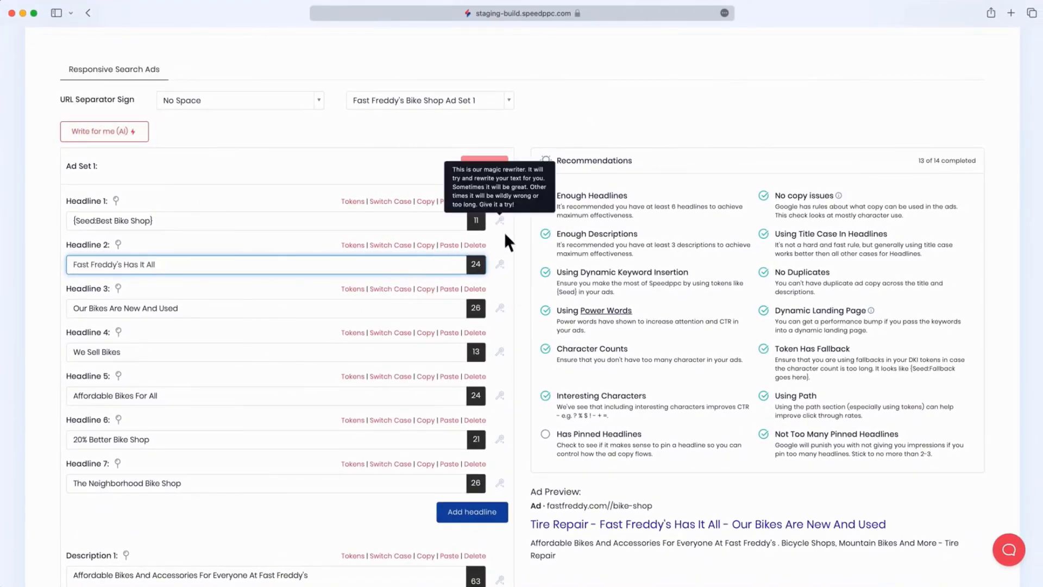
scroll(519, 287, "down", 3)
scroll(516, 308, "down", 2)
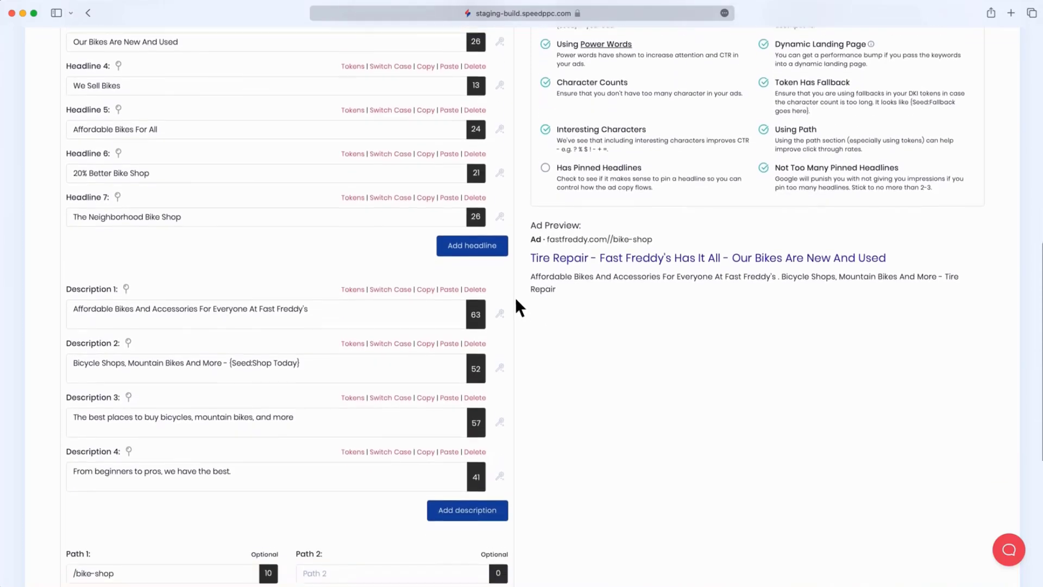
scroll(512, 302, "up", 3)
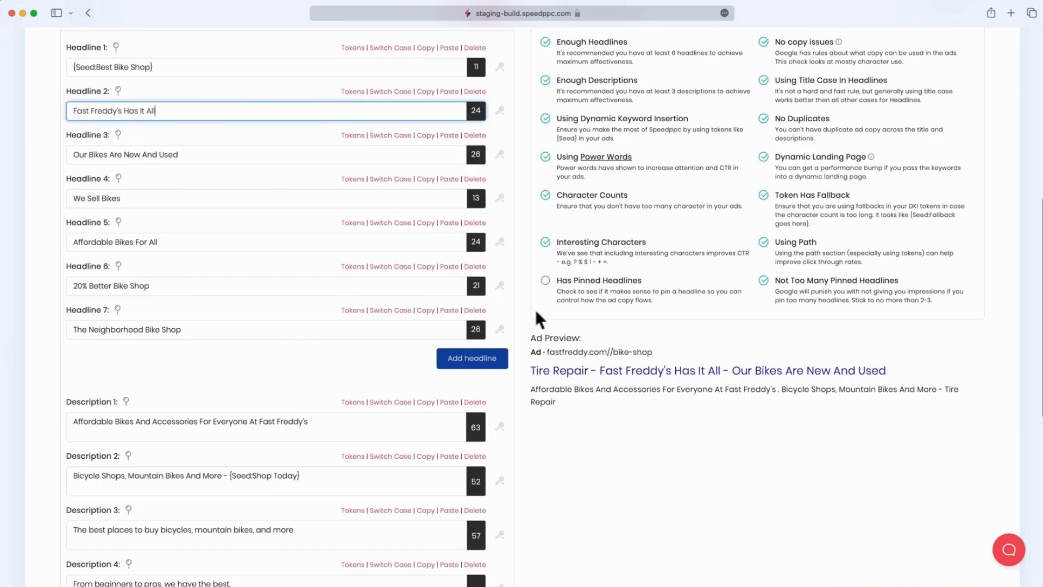
scroll(131, 151, "up", 1)
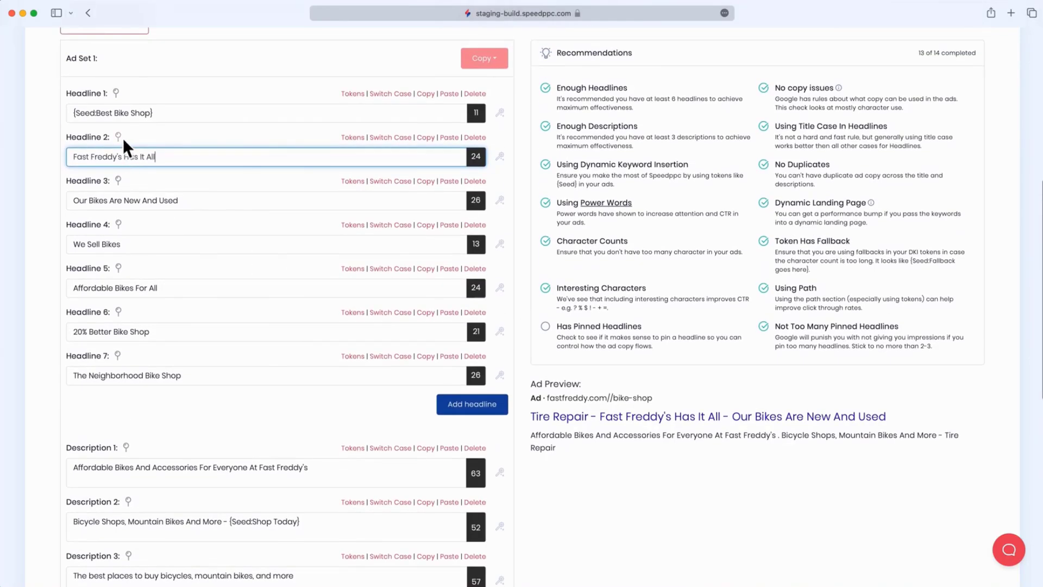
Step: Pin Headline 1, which holds the seed token, to position 1
left_click(116, 93)
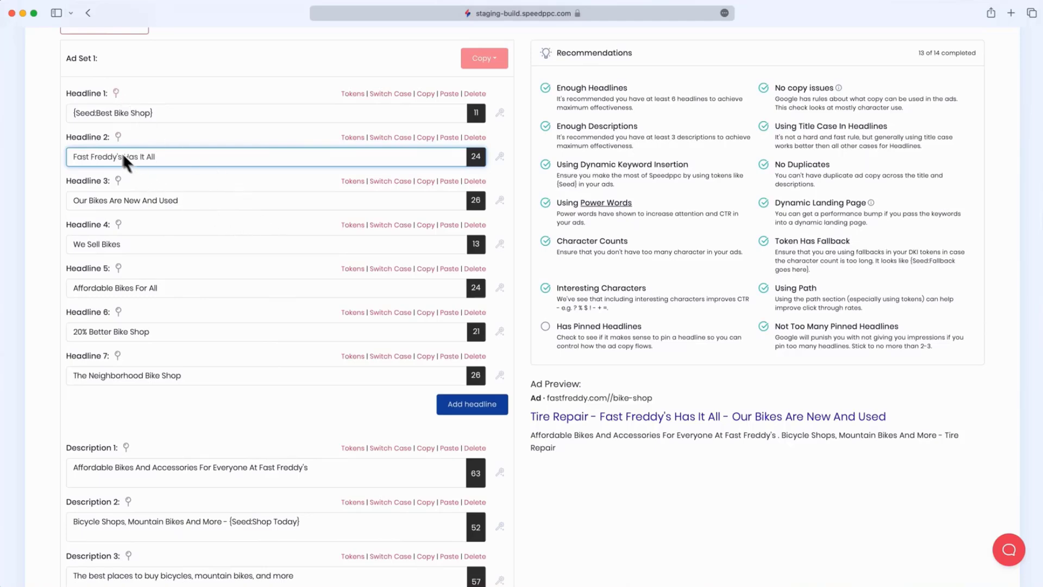
left_click(78, 114)
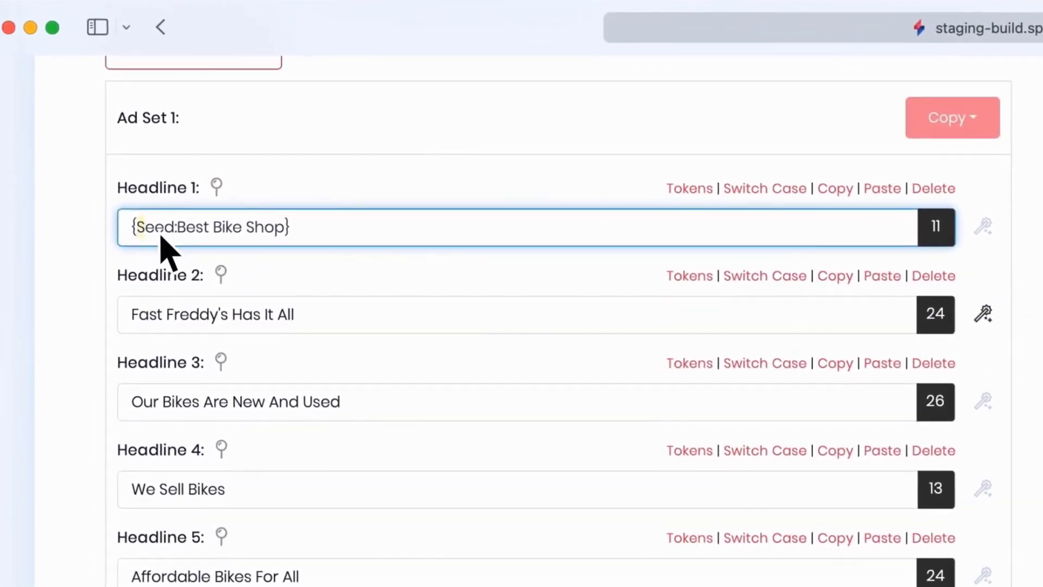
double_click(161, 234)
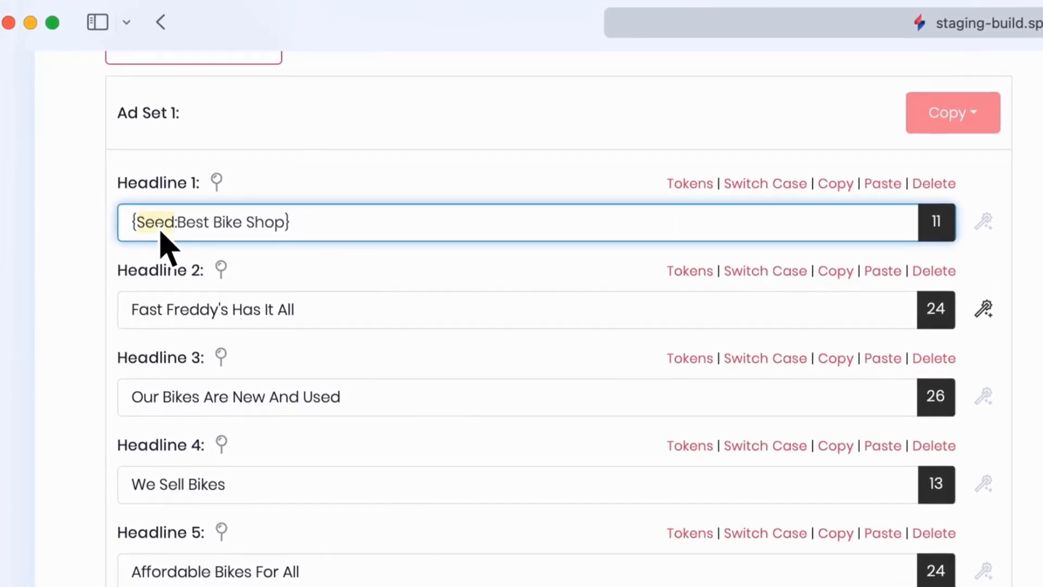
left_click(392, 316)
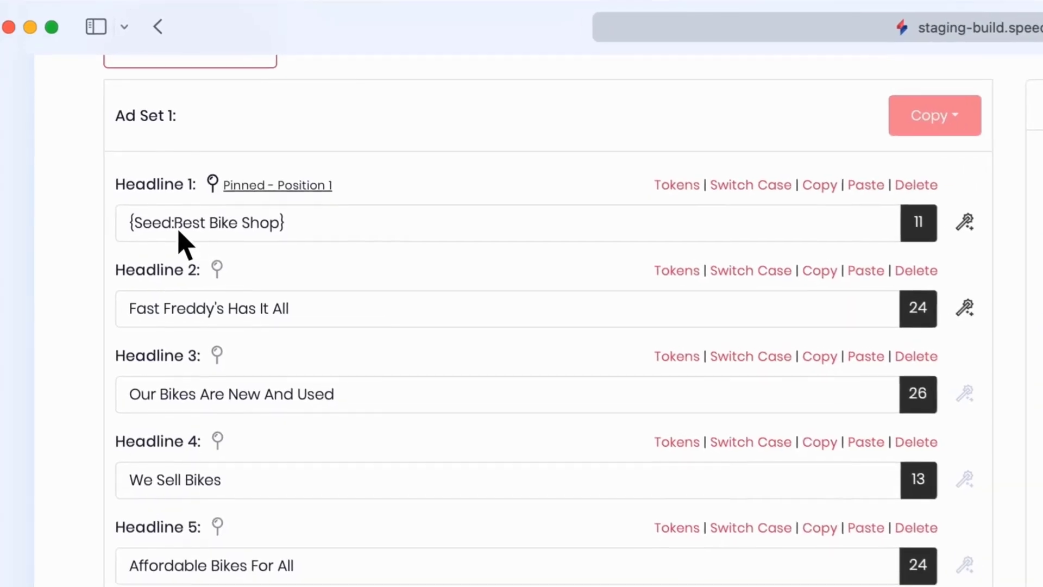
Step: Inspect the fallback text in Headline 1 and the URL separator sign setting
left_click_drag(178, 214, 286, 239)
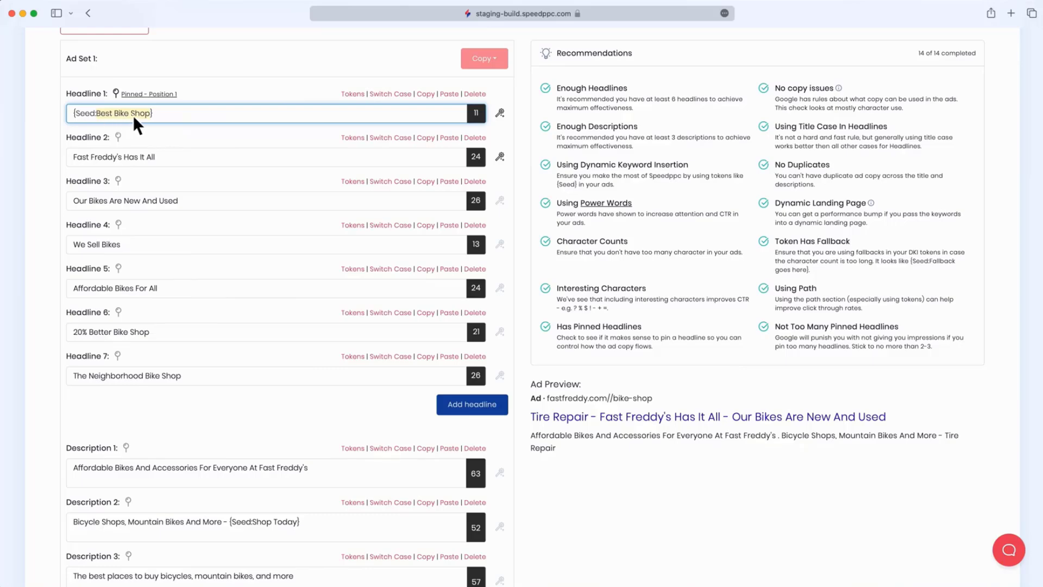
scroll(204, 239, "up", 4)
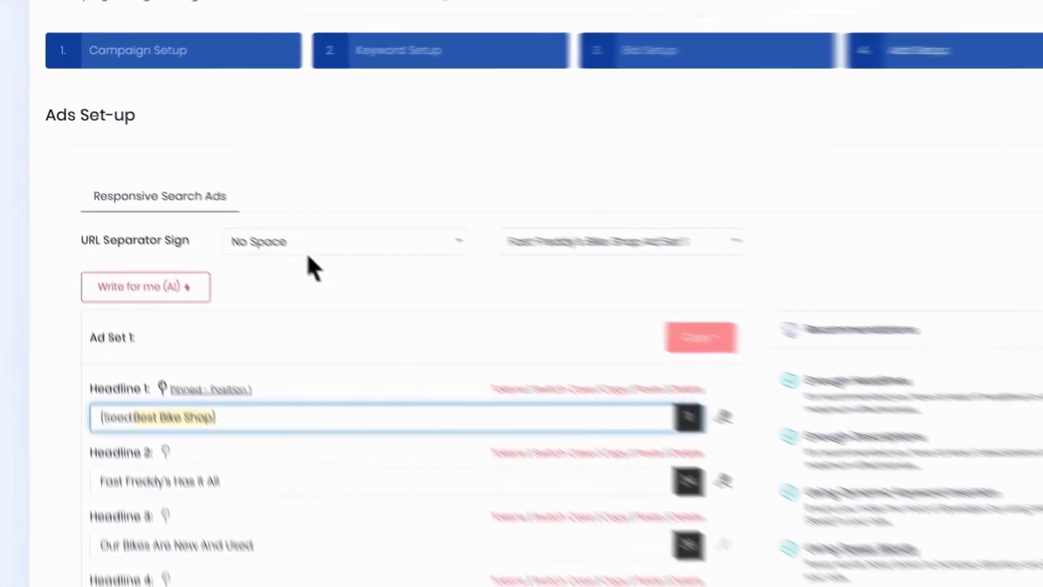
left_click(217, 196)
left_click(218, 199)
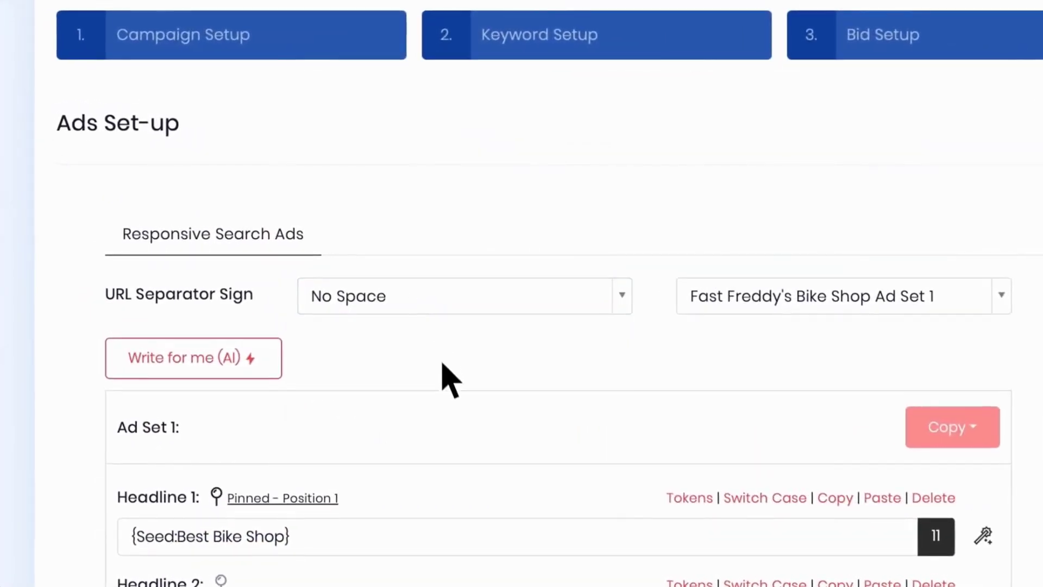
Step: Replace the Path 1 text of Ad Set 1 with the lowercase {seed} token
scroll(443, 380, "down", 10)
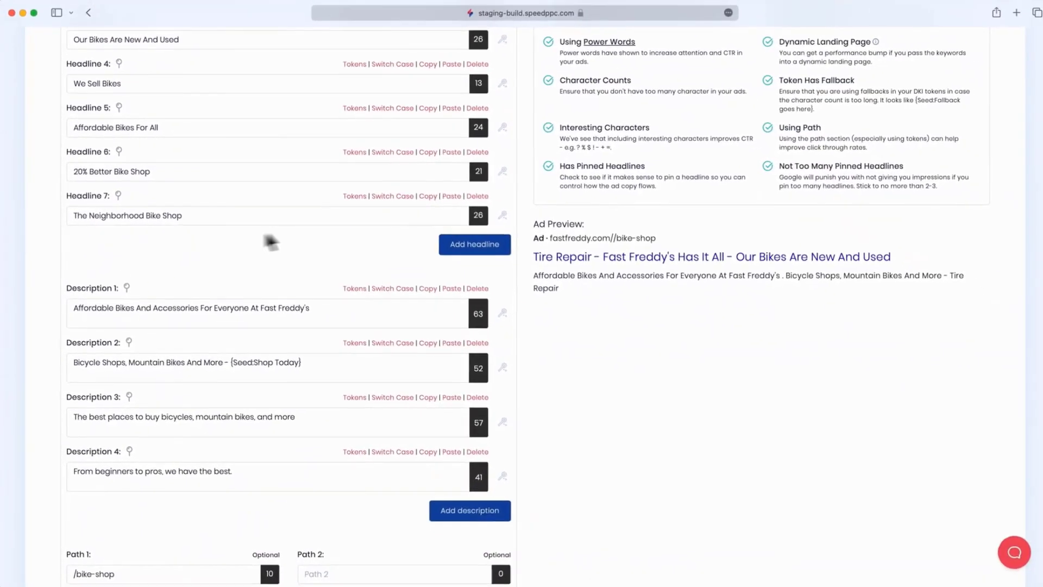
scroll(179, 254, "down", 2)
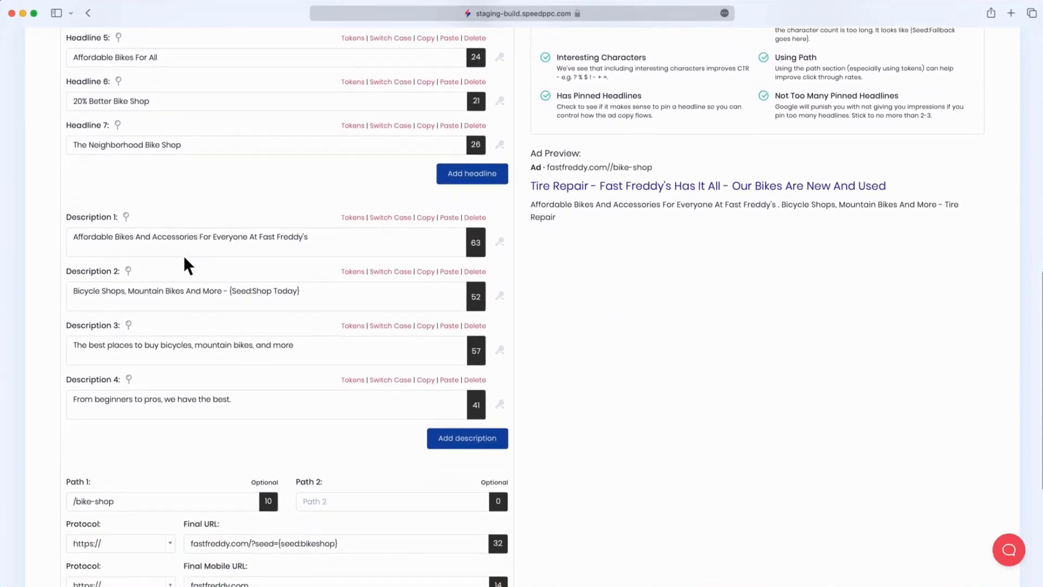
scroll(217, 256, "down", 3)
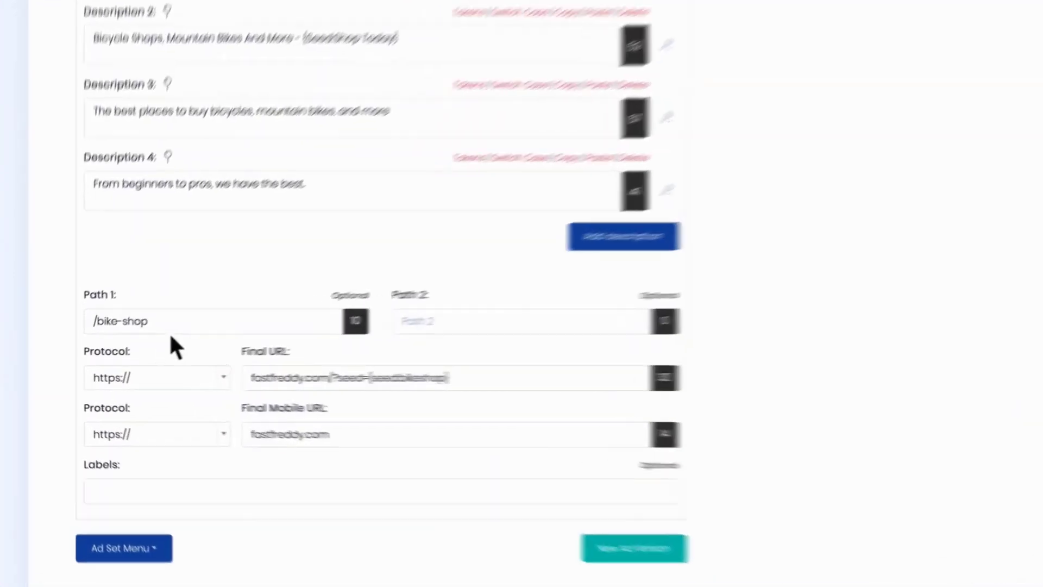
left_click(117, 325)
right_click(93, 330)
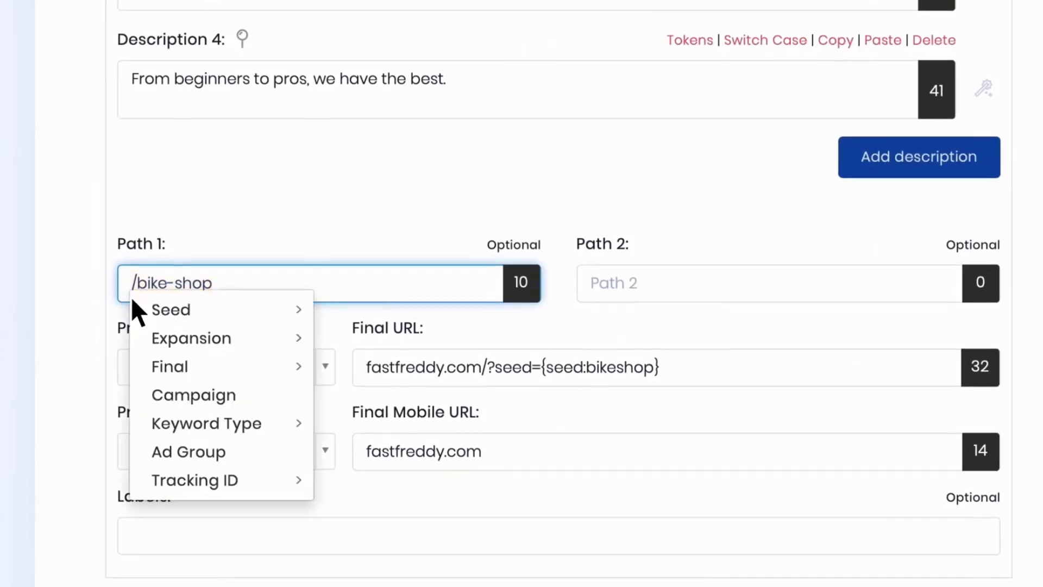
mouse_move(140, 310)
left_click(363, 310)
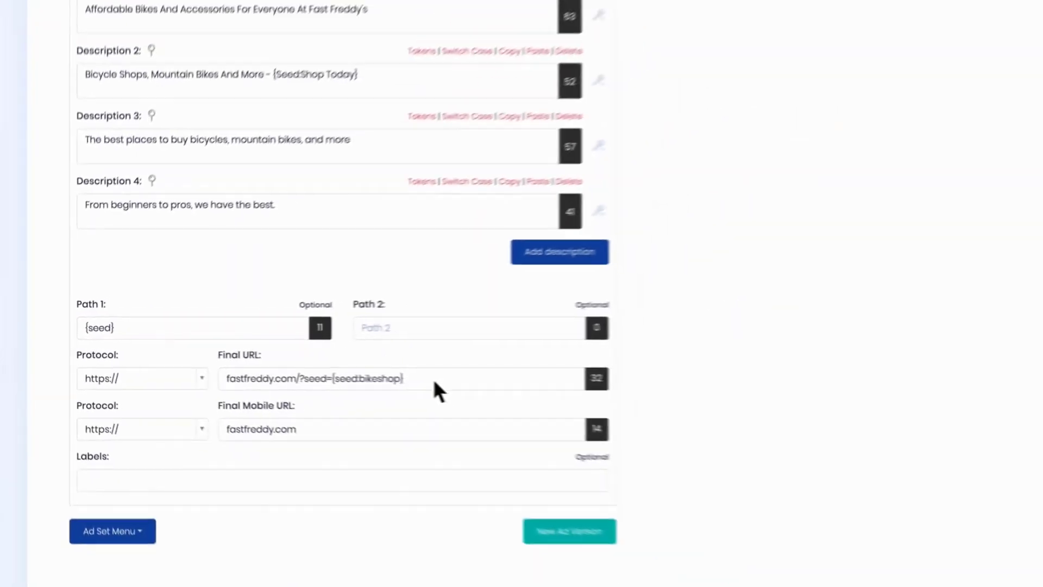
Step: Check the ad's final URL and final mobile URL, and review the recommendations checklist for Ad Set 1
left_click(434, 380)
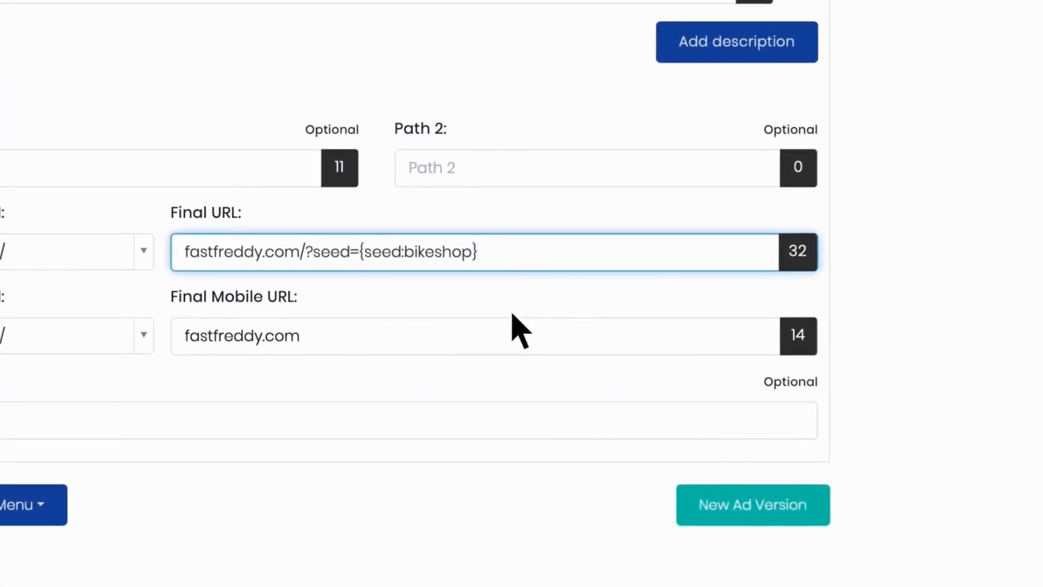
left_click(502, 344)
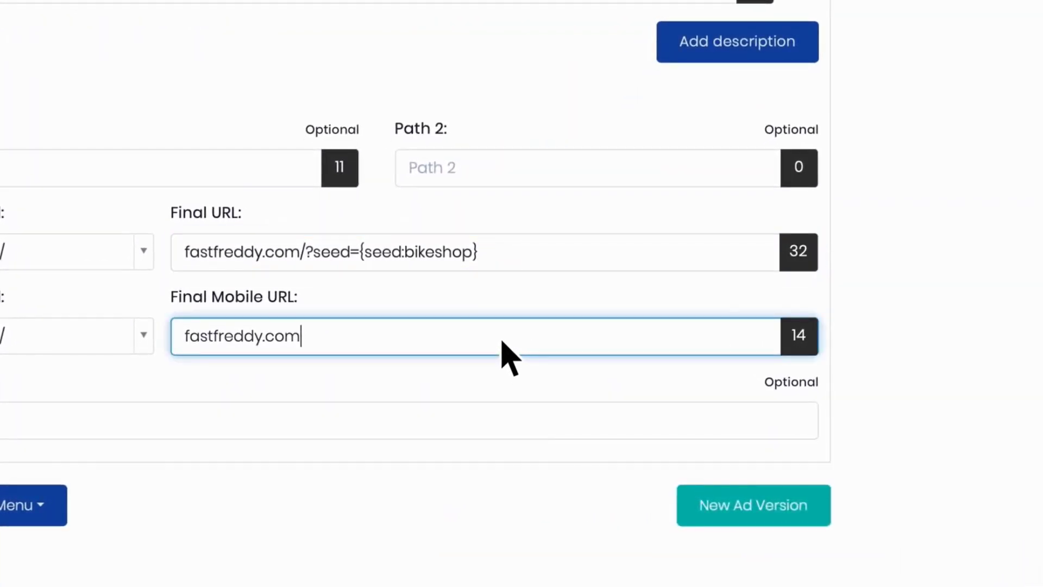
scroll(405, 380, "up", 8)
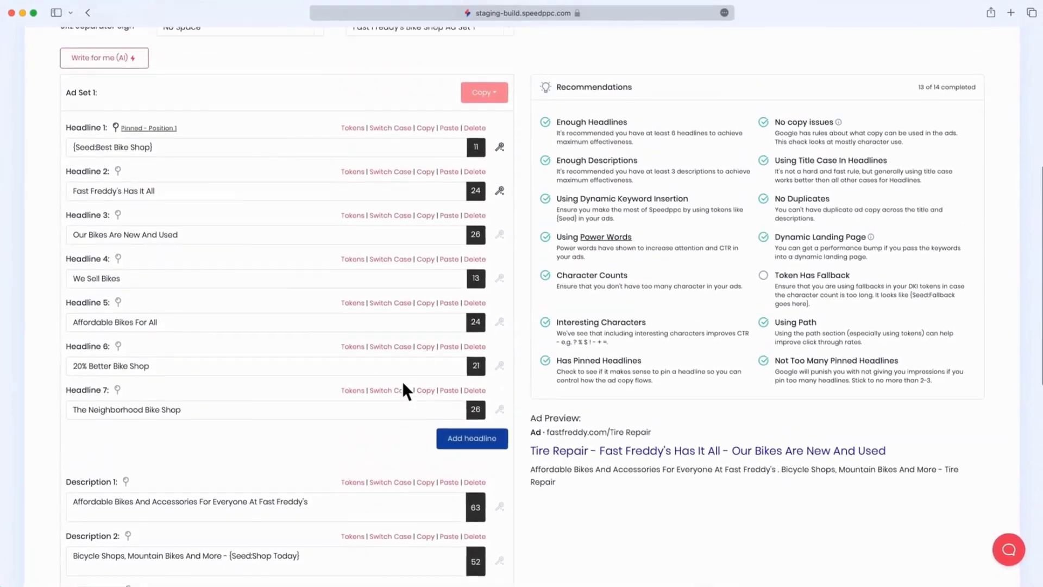
scroll(402, 390, "up", 1)
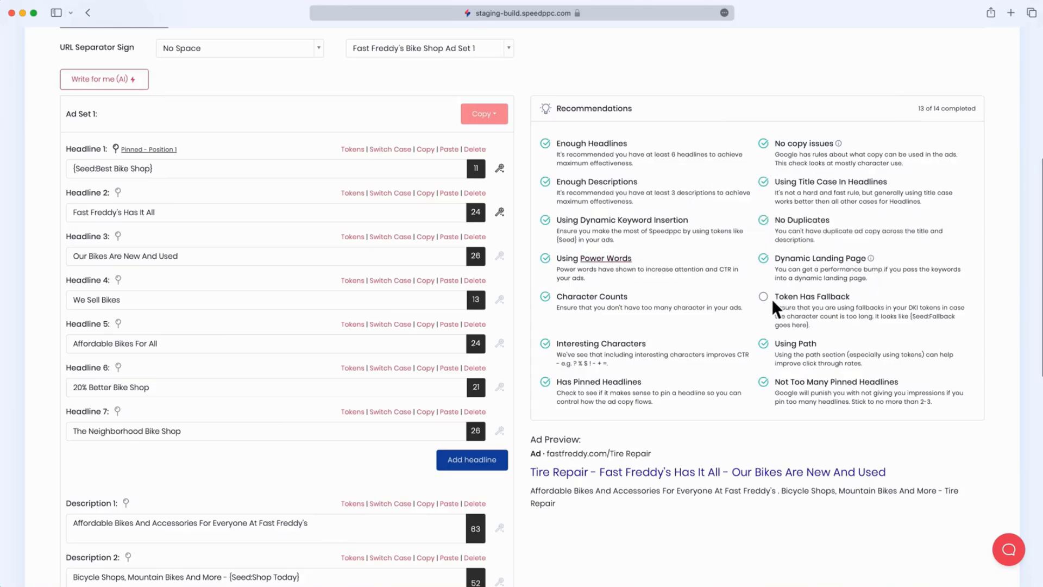
Step: Finish the ads setup and proceed to the campaign's Preview & Export stage
scroll(770, 299, "down", 5)
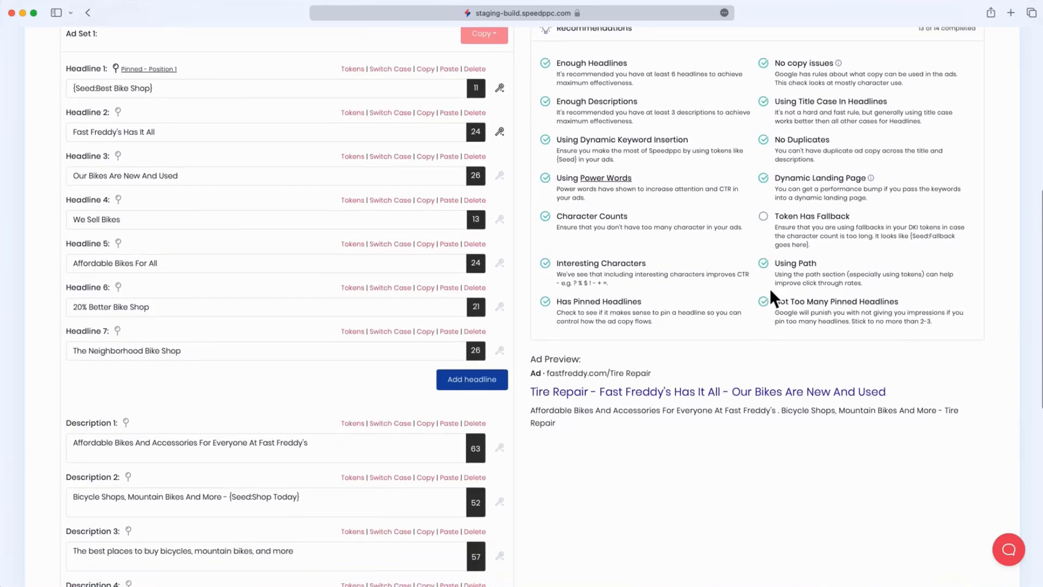
scroll(769, 285, "down", 7)
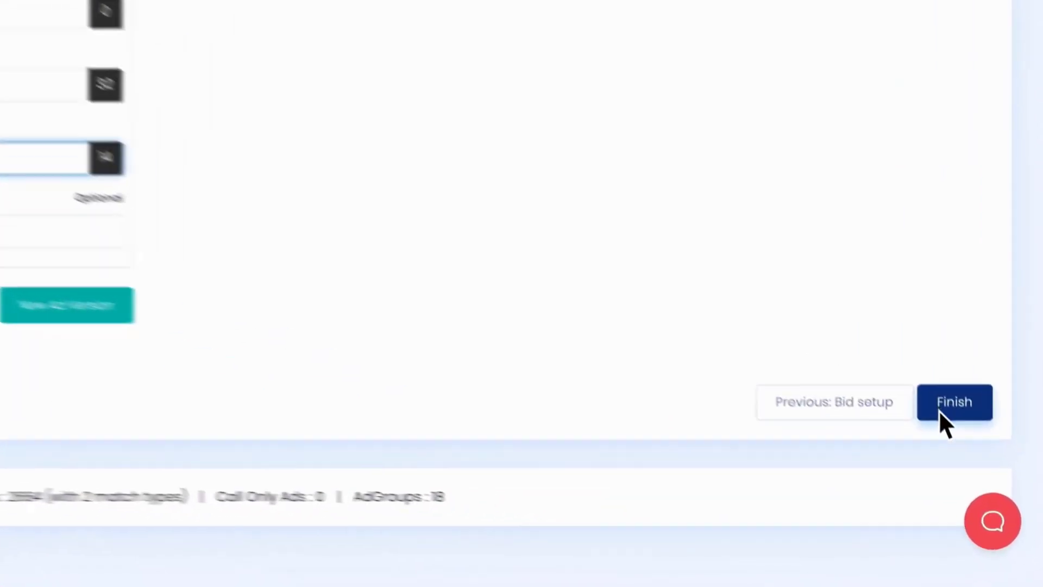
left_click(938, 409)
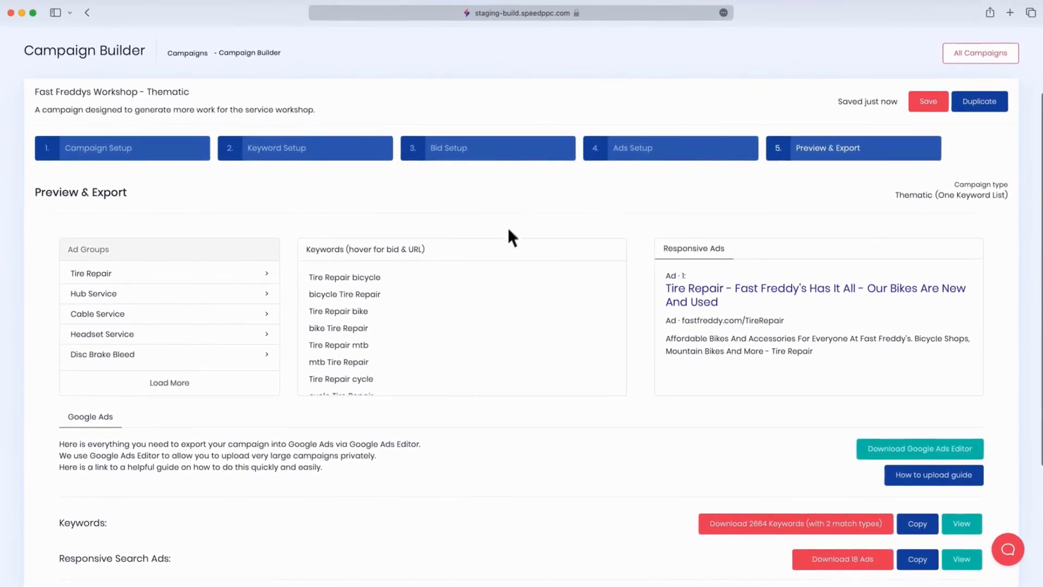
Step: Preview the Tire Repair, Hub Service, Cable Service and Headset Service ad groups, and look through the Headset Service keyword list
left_click(112, 278)
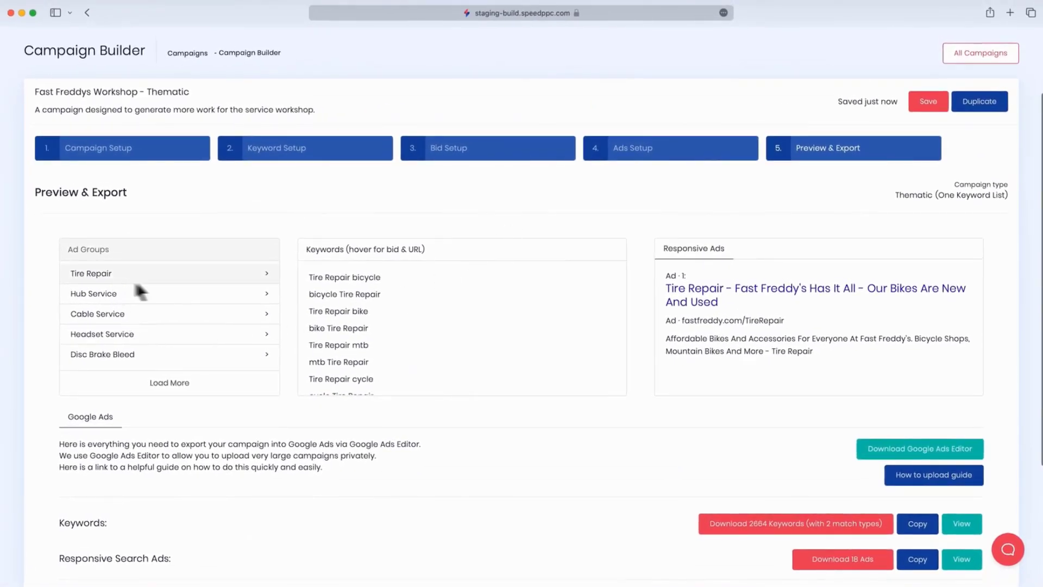
left_click(156, 297)
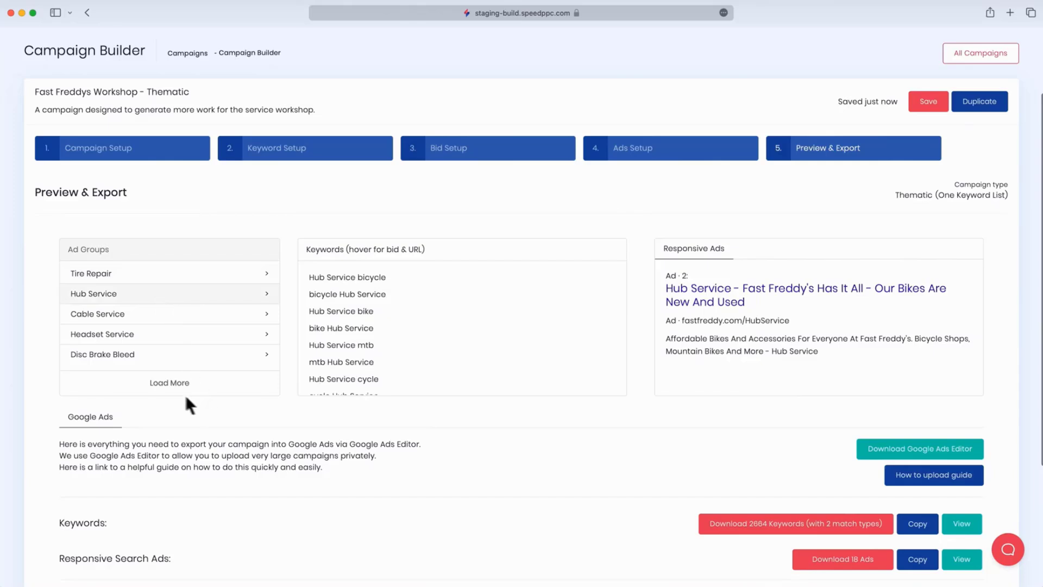
left_click(136, 318)
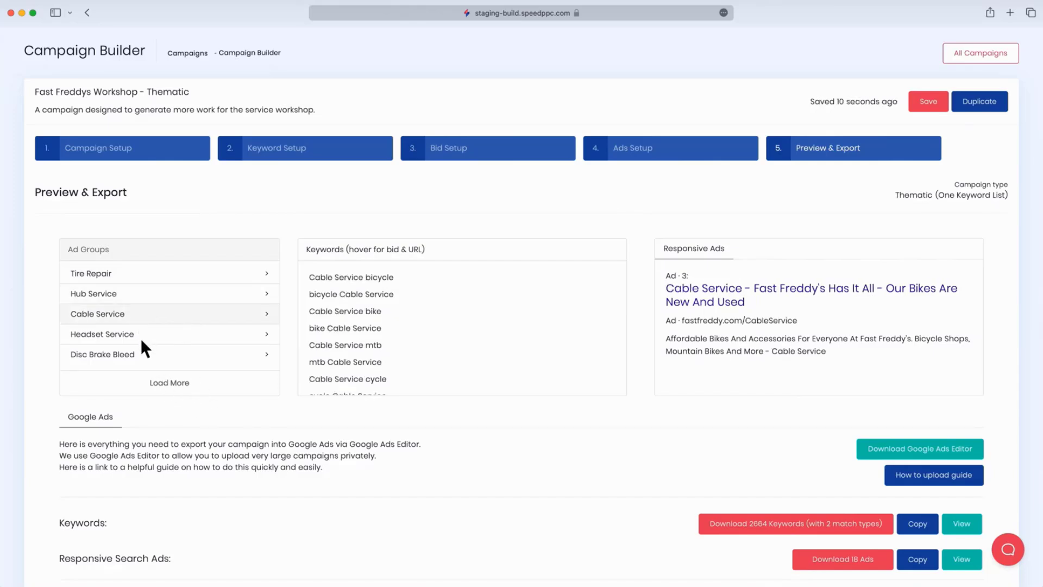
left_click(142, 338)
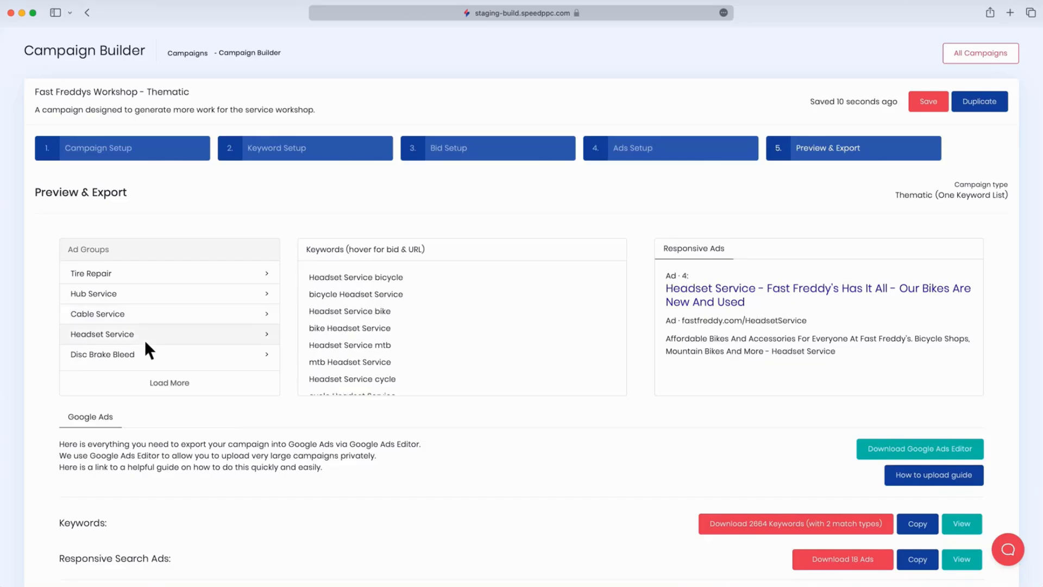
scroll(351, 293, "down", 5)
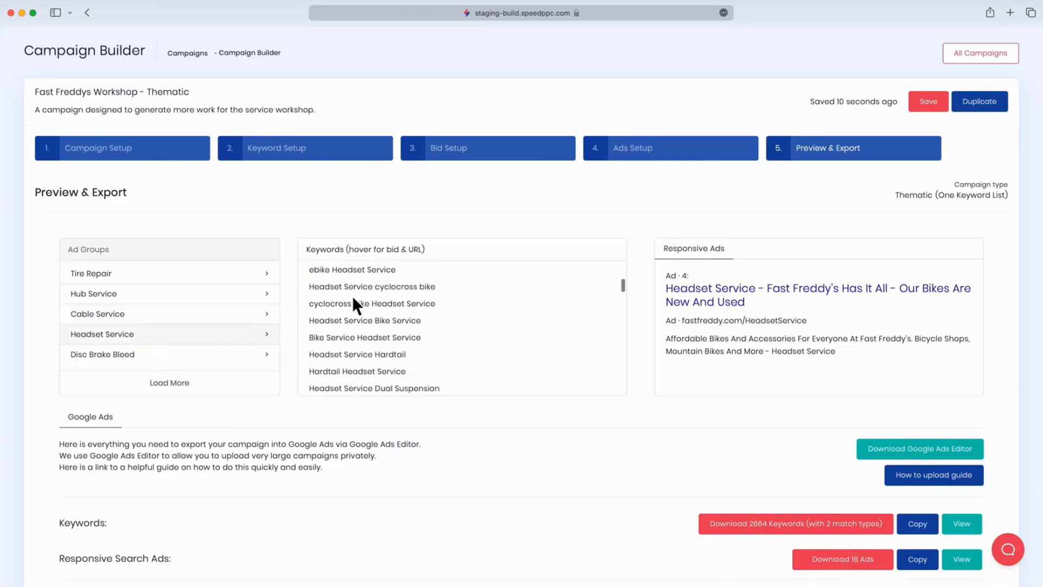
scroll(354, 299, "down", 10)
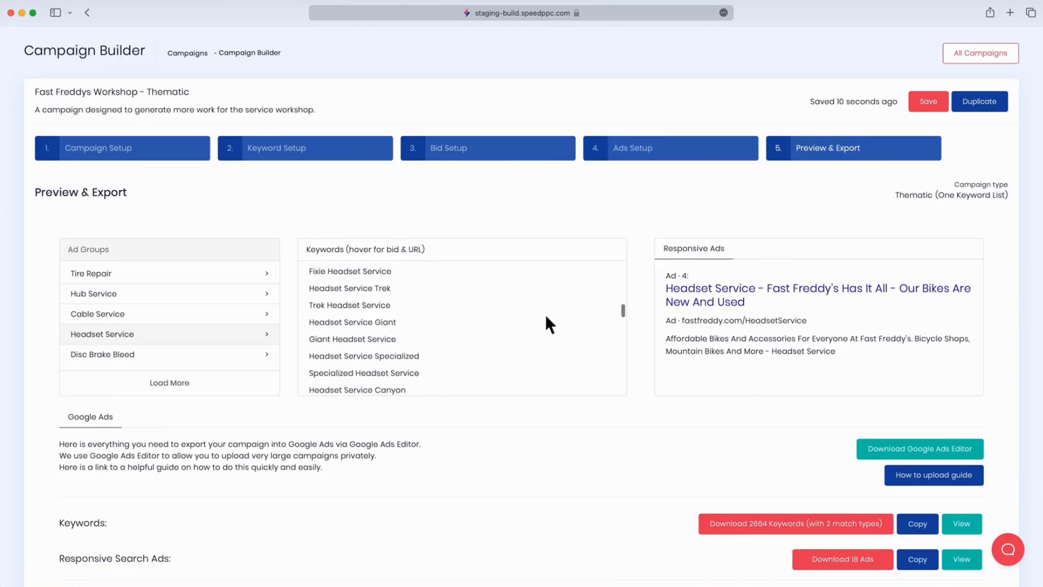
scroll(546, 324, "down", 4)
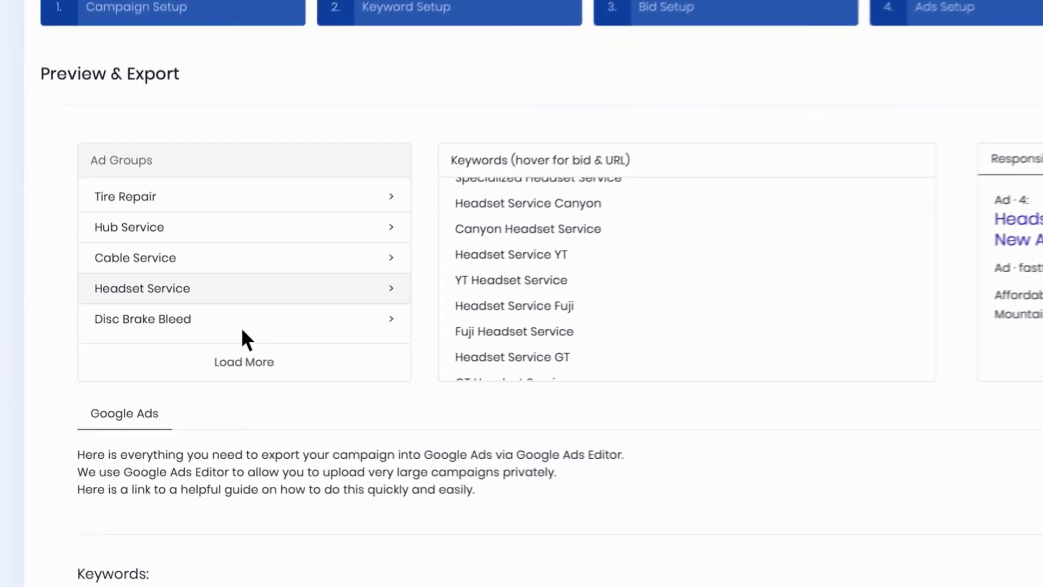
Step: Preview the keywords and responsive ad generated for the Disc Brake Bleed ad group
left_click(242, 326)
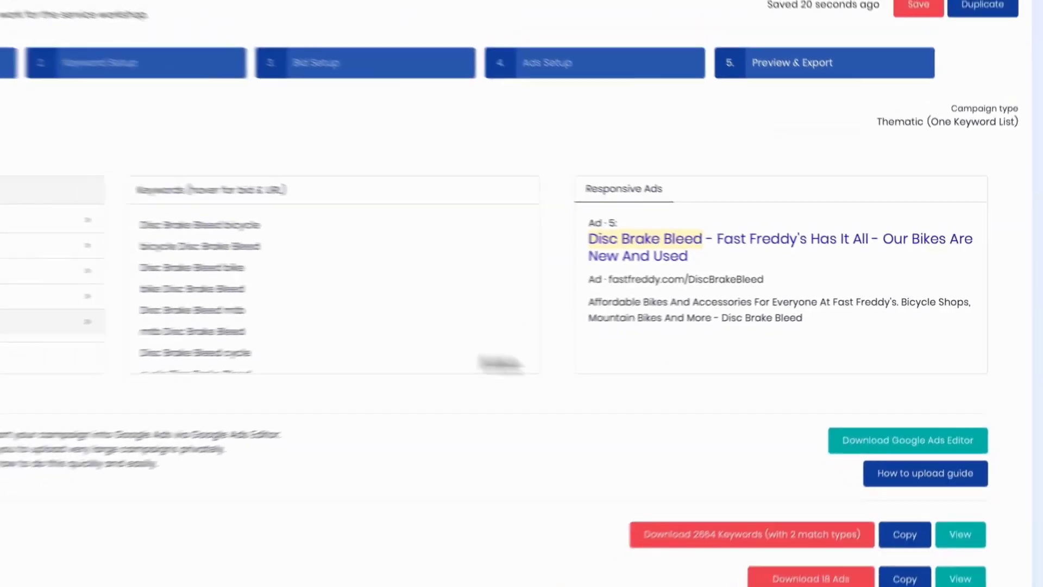
scroll(90, 305, "down", 1)
scroll(133, 255, "down", 1)
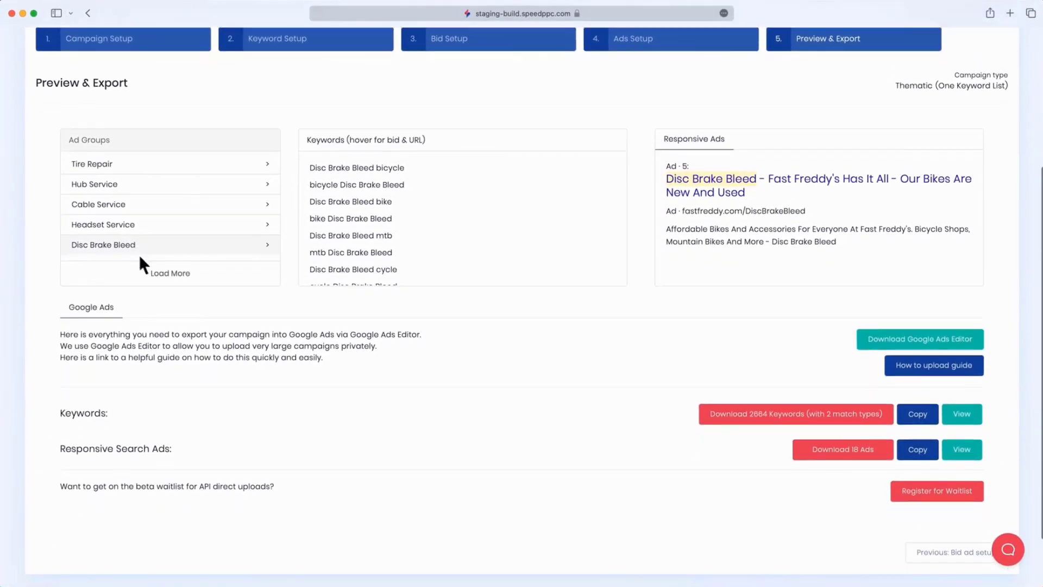
Step: Load more ad groups and review the keywords and responsive ad of the Repair group
left_click(168, 274)
left_click(106, 233)
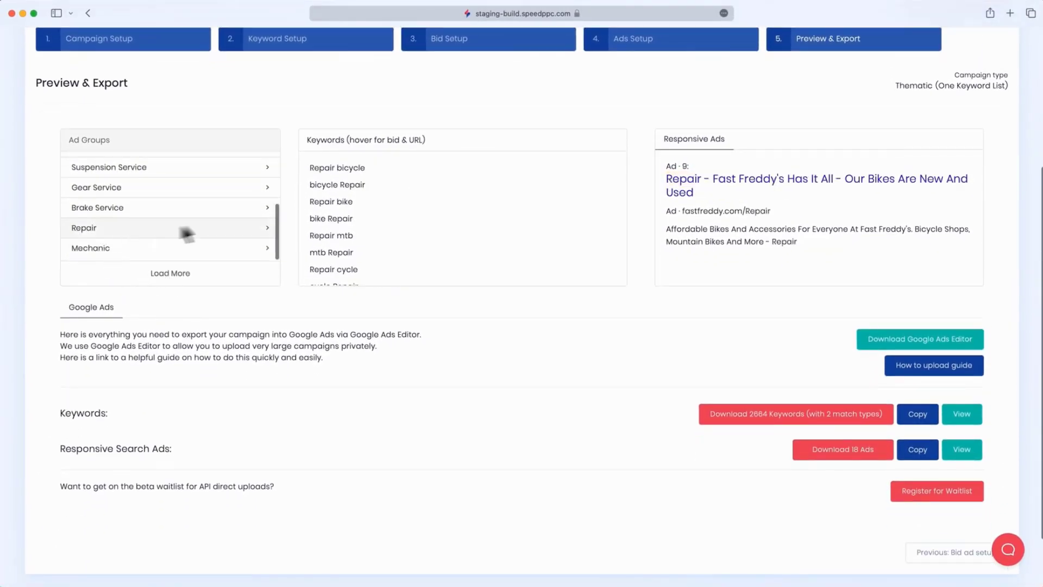
scroll(343, 218, "down", 1)
scroll(346, 216, "down", 3)
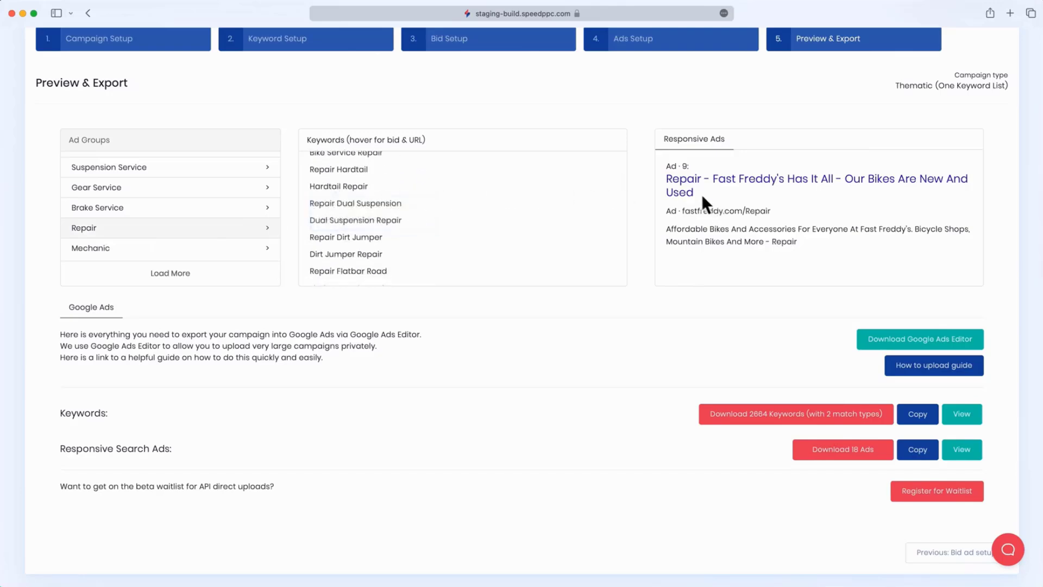
scroll(112, 250, "down", 1)
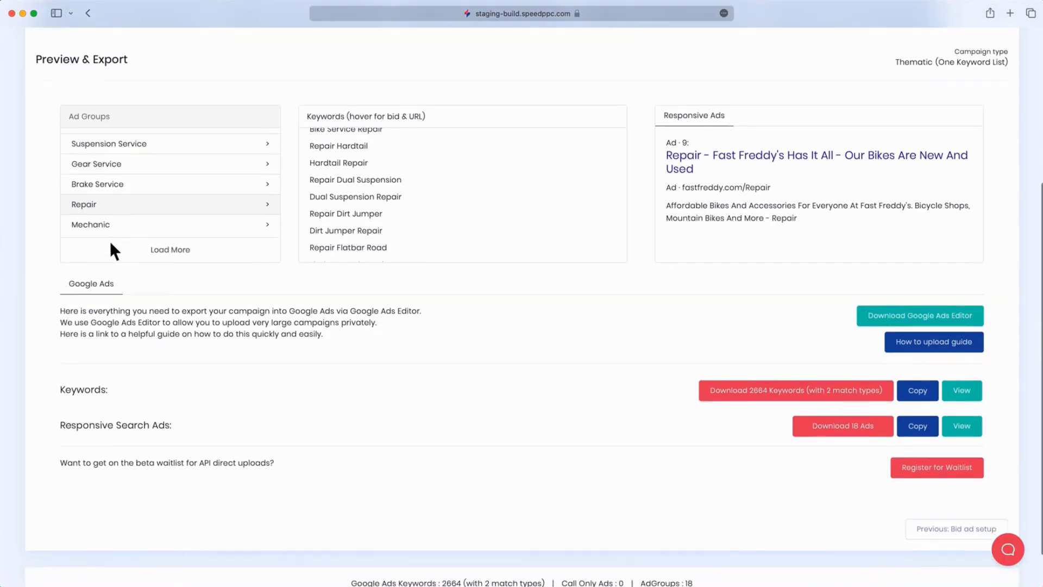
Step: Preview the keywords and responsive ad generated for the Suspension Service ad group
left_click(118, 147)
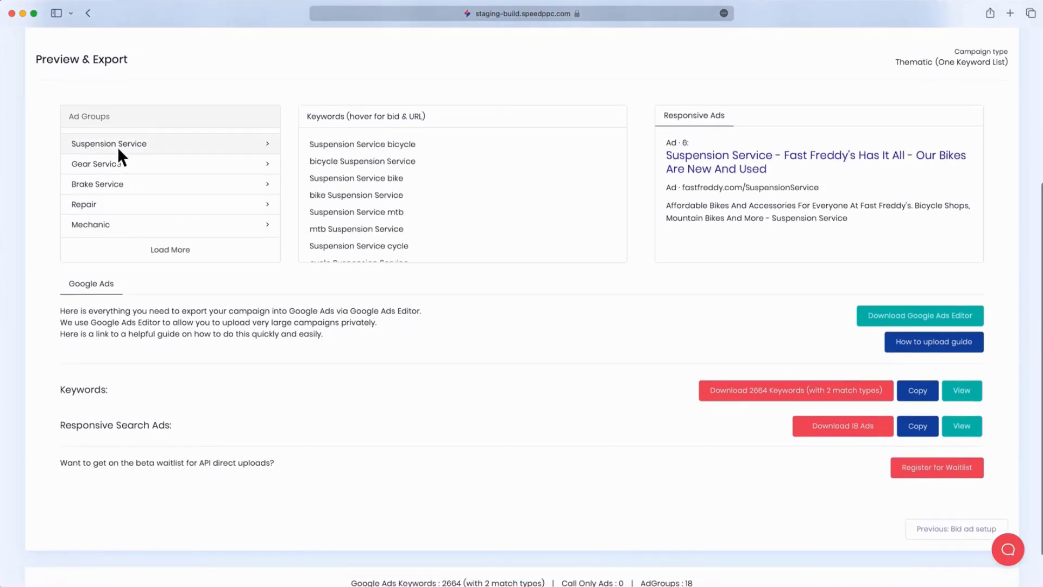
scroll(119, 150, "up", 2)
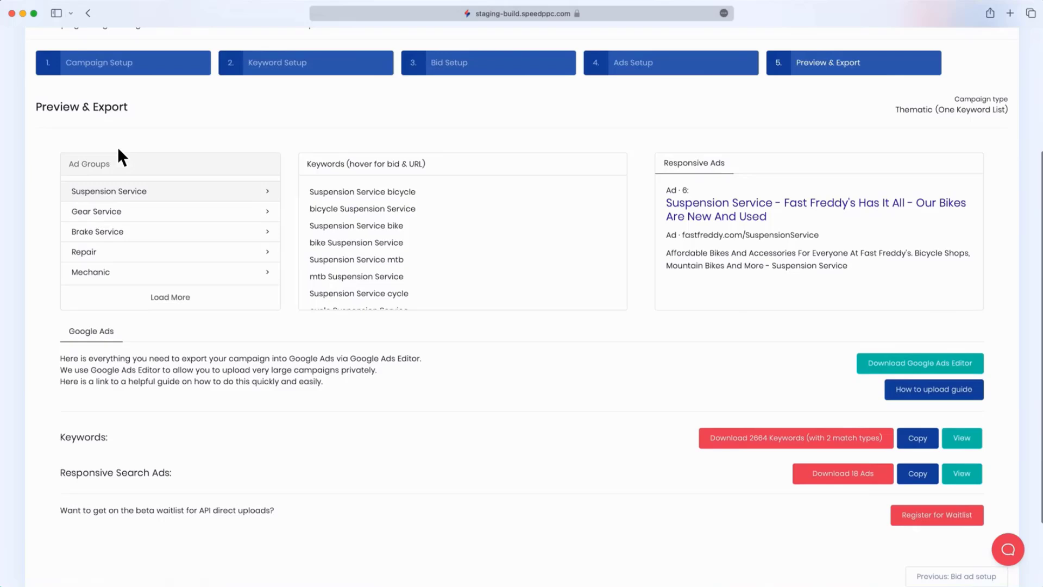
scroll(119, 150, "down", 1)
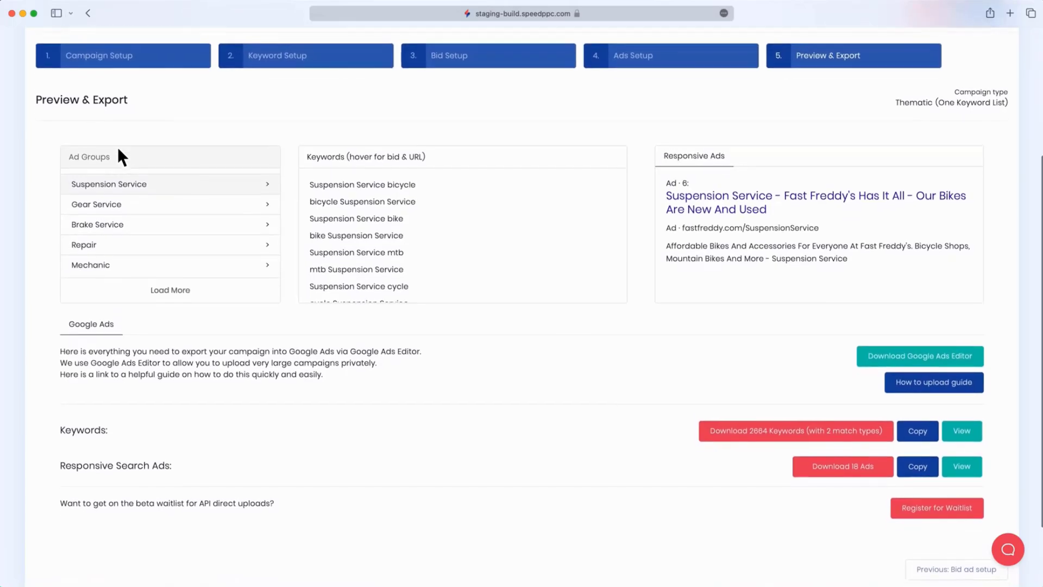